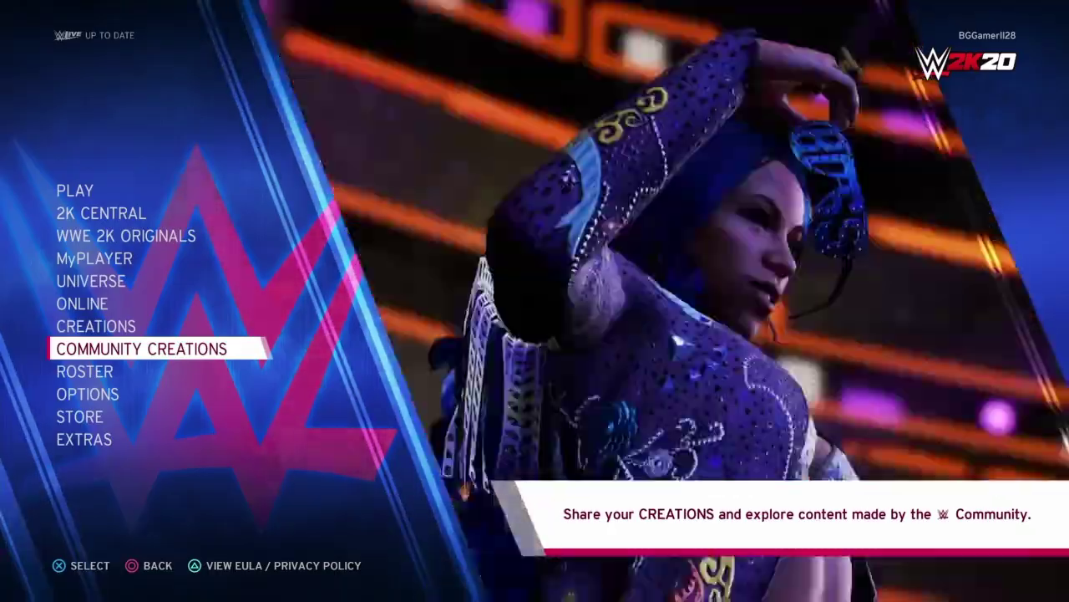
Browse the Community Creations uploads: Liv Morgan Bikini, White/Black Attire and Alexa Bliss Bikini.
key("Return")
key("Return")
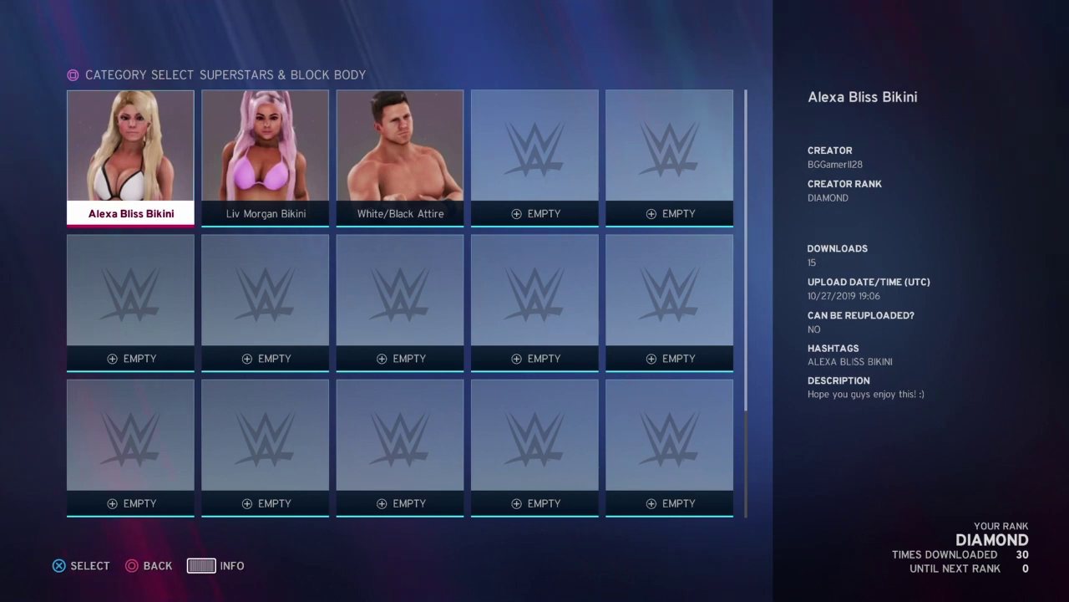
left_click(265, 159)
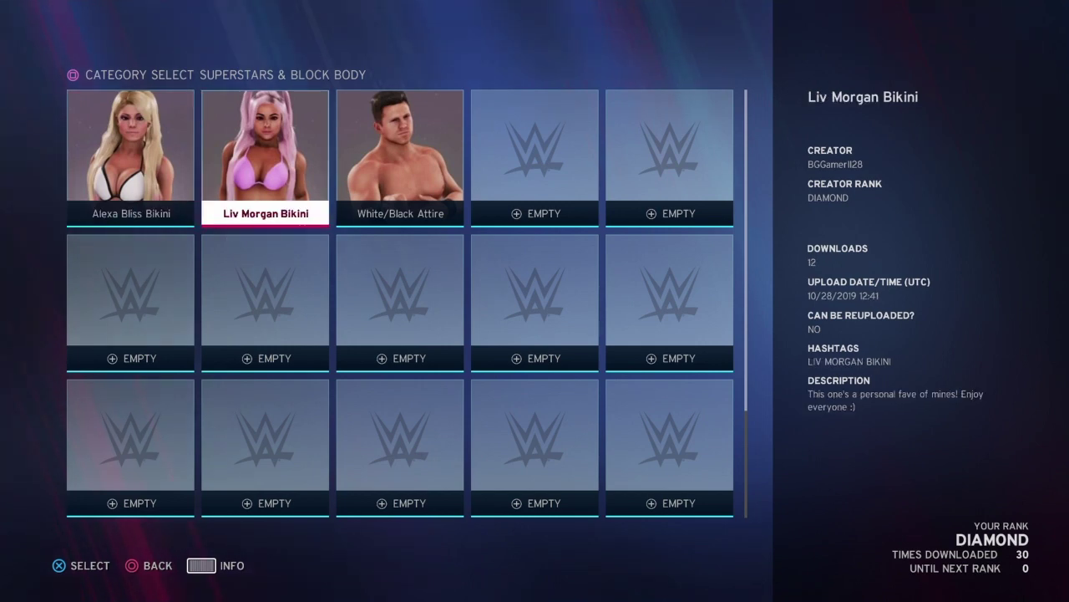
left_click(535, 159)
left_click(400, 159)
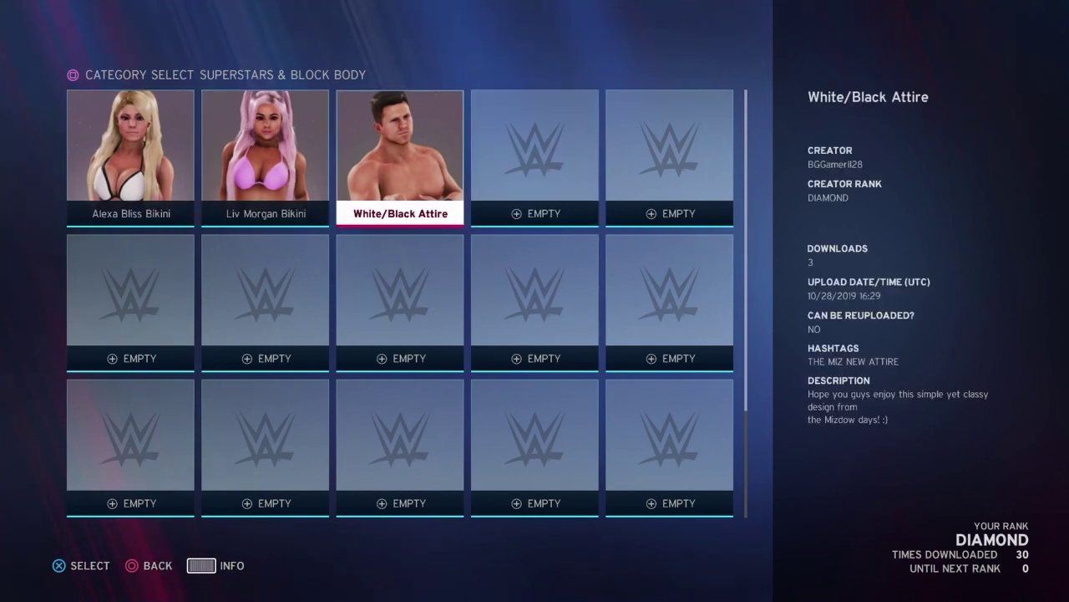
left_click(265, 159)
left_click(131, 159)
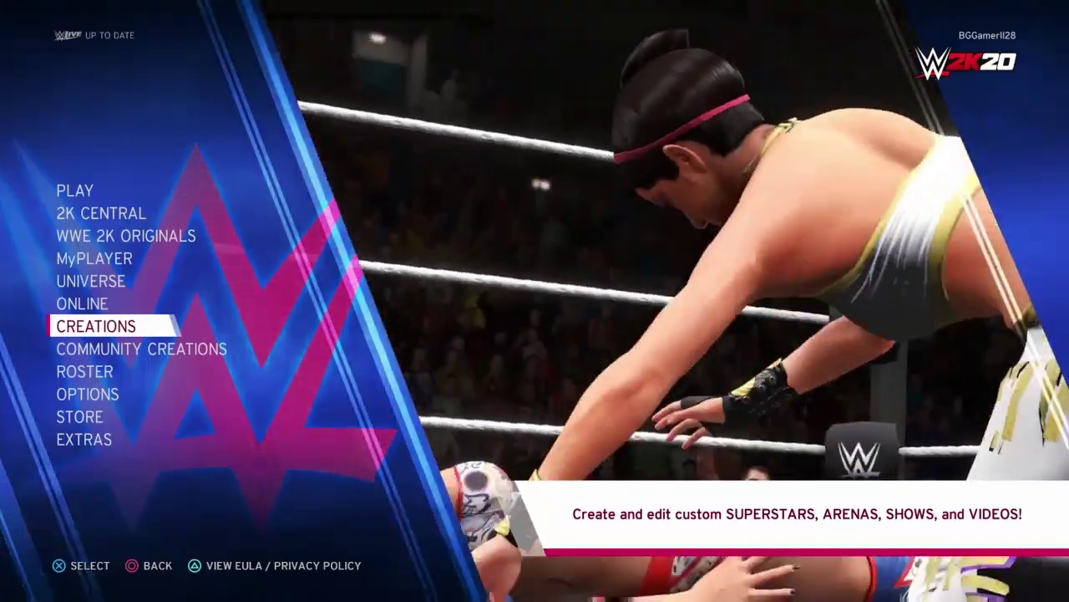
Go to Creations > Superstar and load AJ Styles into the editor.
key("Return")
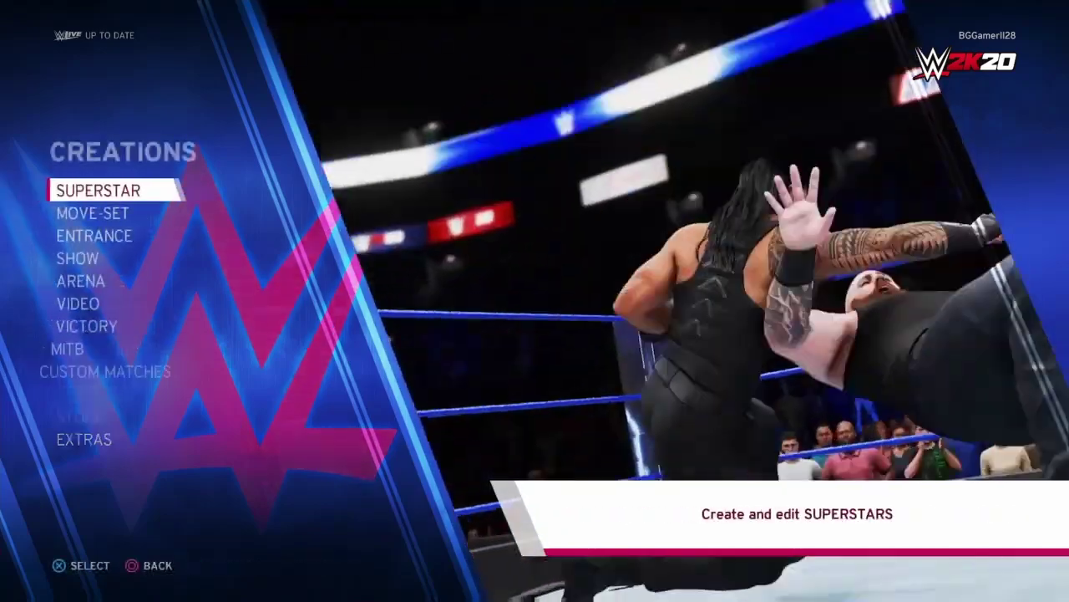
key("Return")
key("Down")
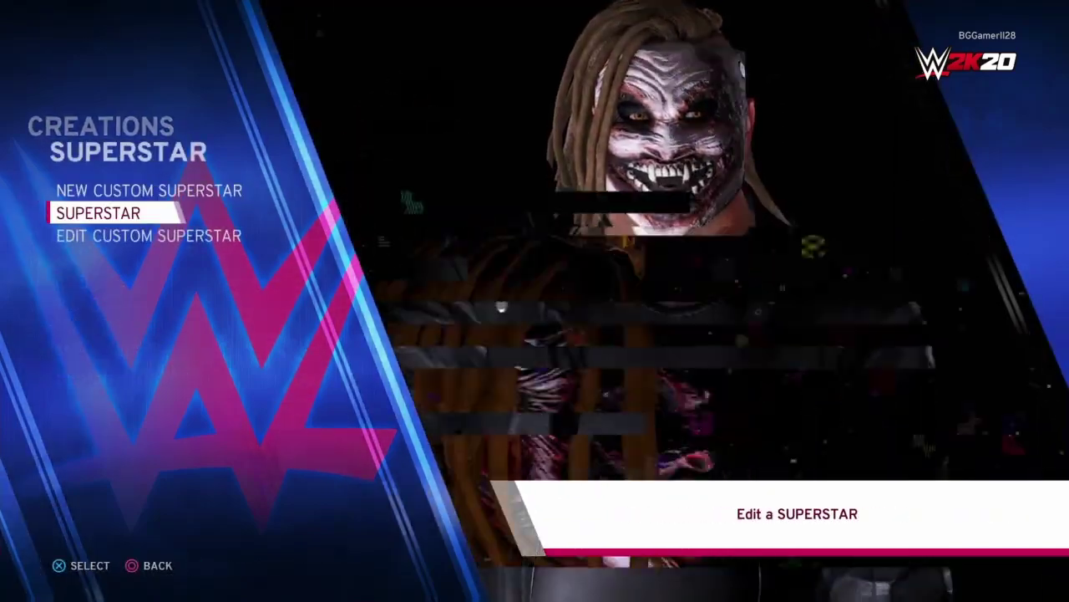
key("Return")
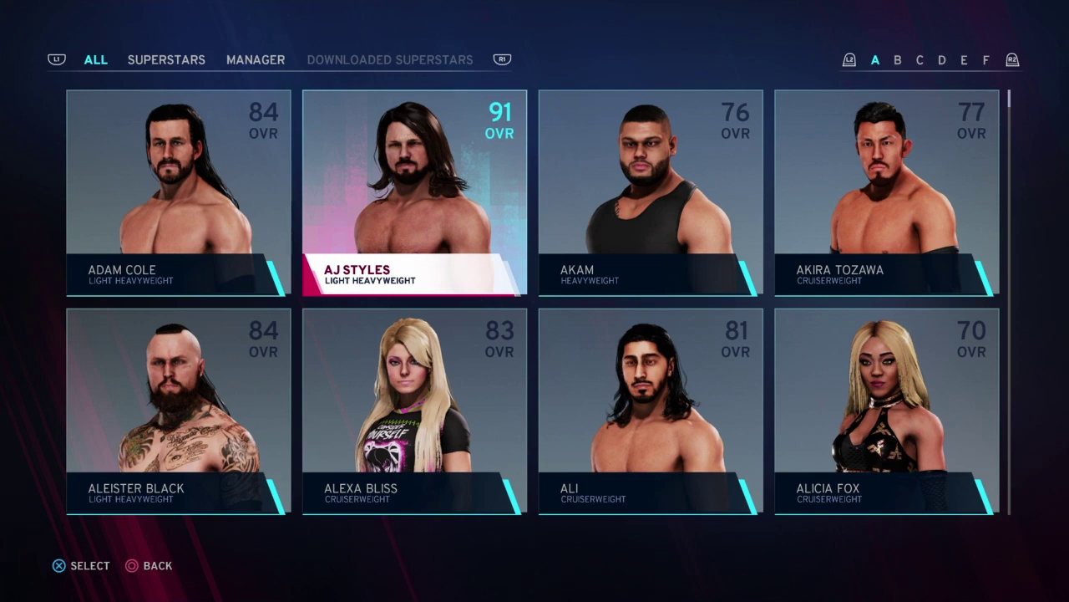
key("Return")
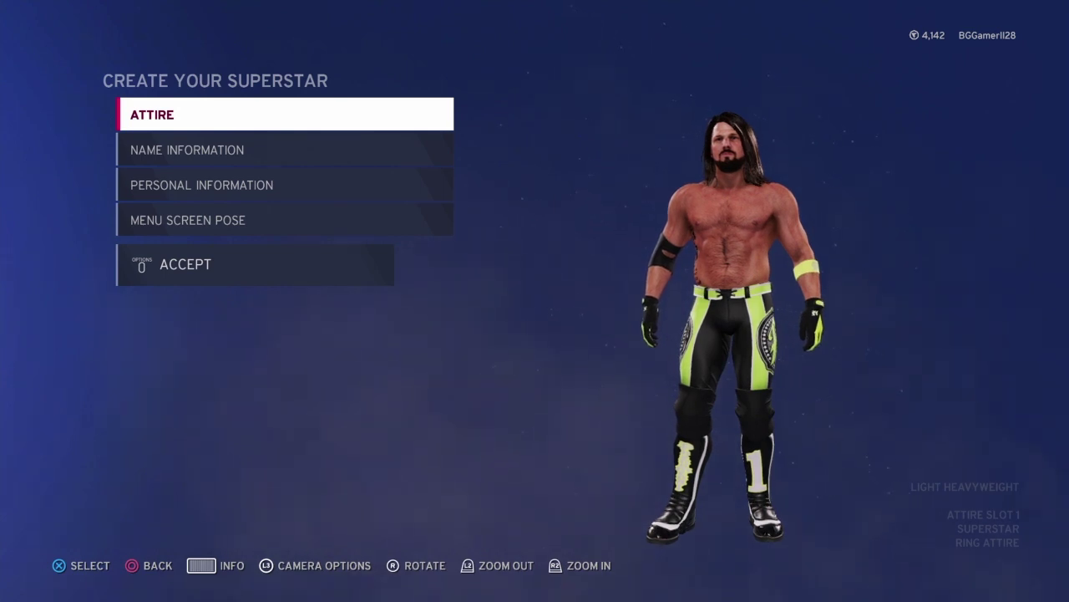
Compare entrance and ring attire, keeping AJ Styles in the black and blue ring attire.
key("Right")
key("Right")
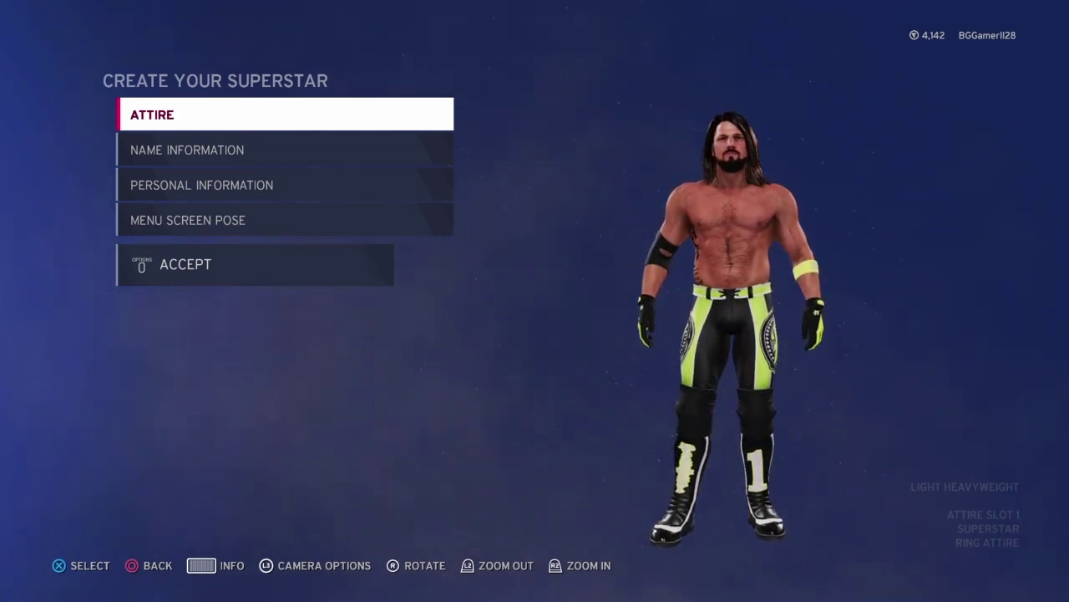
key("Return")
key("Right")
key("Left")
key("Right")
key("Left")
key("Escape")
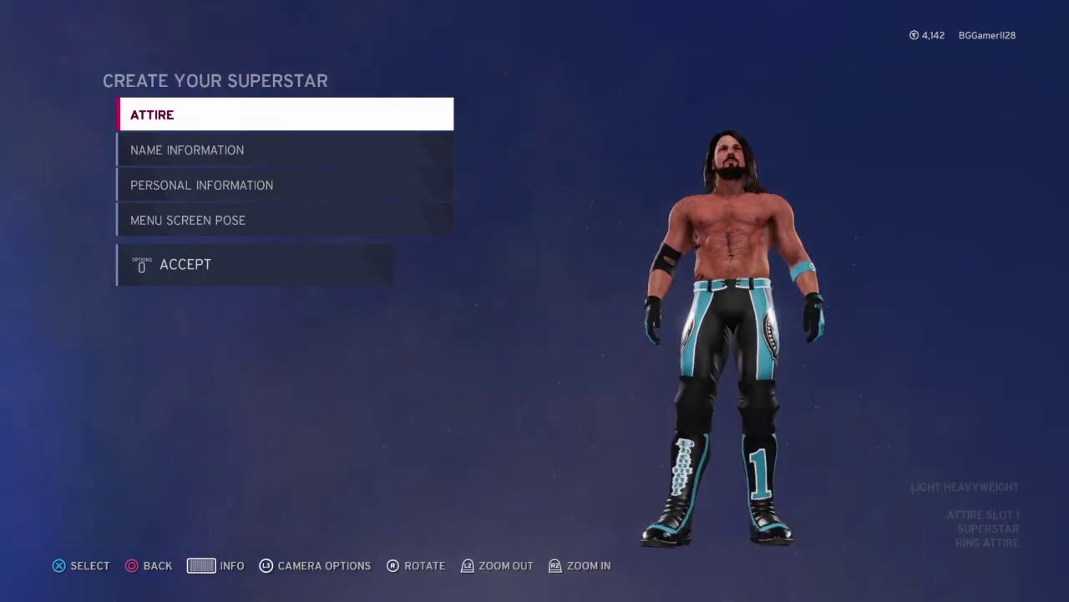
Bring up AJ Styles' Name Information page.
key("Right")
key("Right")
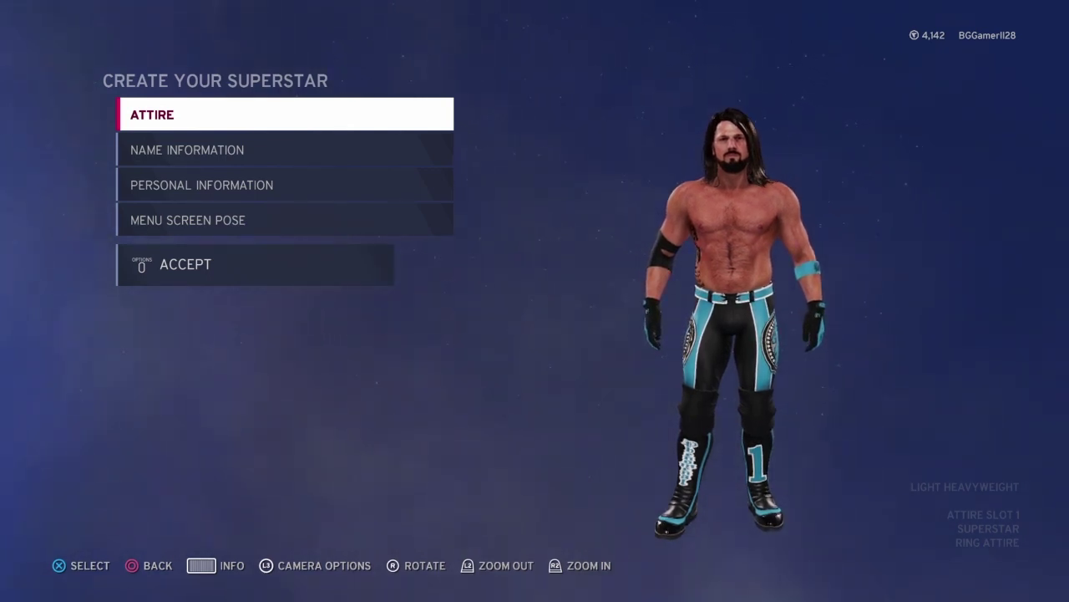
key("Down")
key("Return")
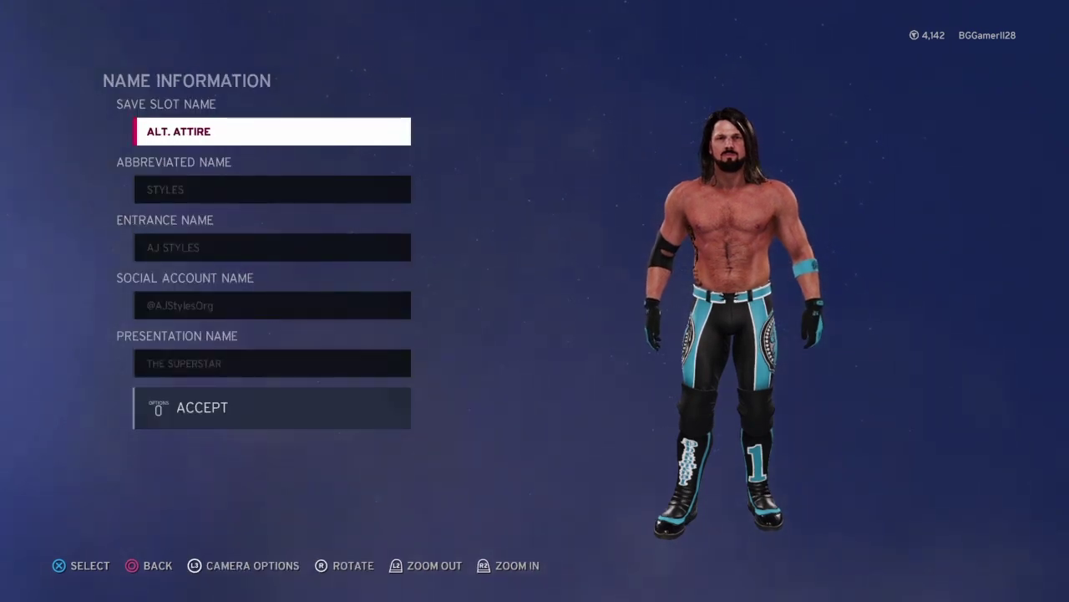
Clear the old ALT. ATTIRE save slot name and switch the keyboard to capitals.
key("Return")
key("BackSpace")
key("BackSpace")
key("BackSpace")
key("BackSpace")
key("BackSpace")
key("BackSpace")
key("BackSpace")
key("BackSpace")
key("BackSpace")
key("BackSpace")
key("BackSpace")
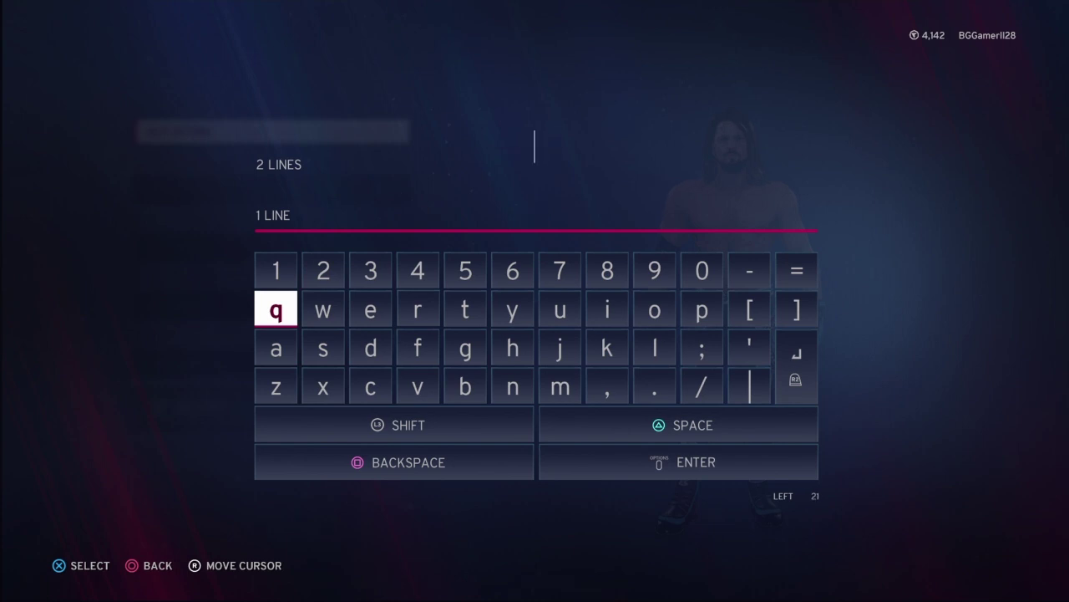
key("Down")
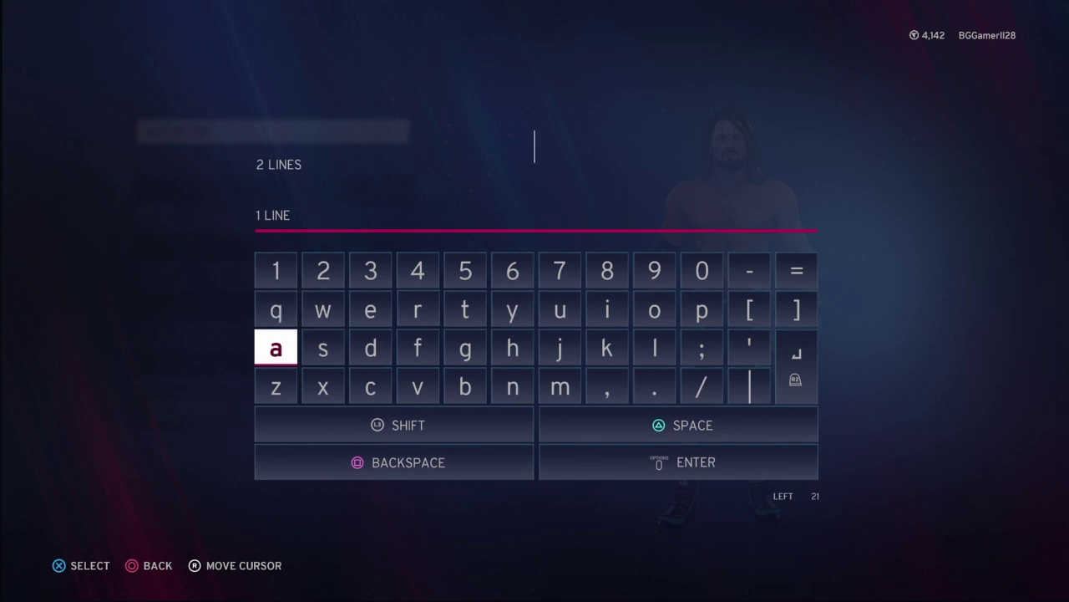
key("Right")
key("Right")
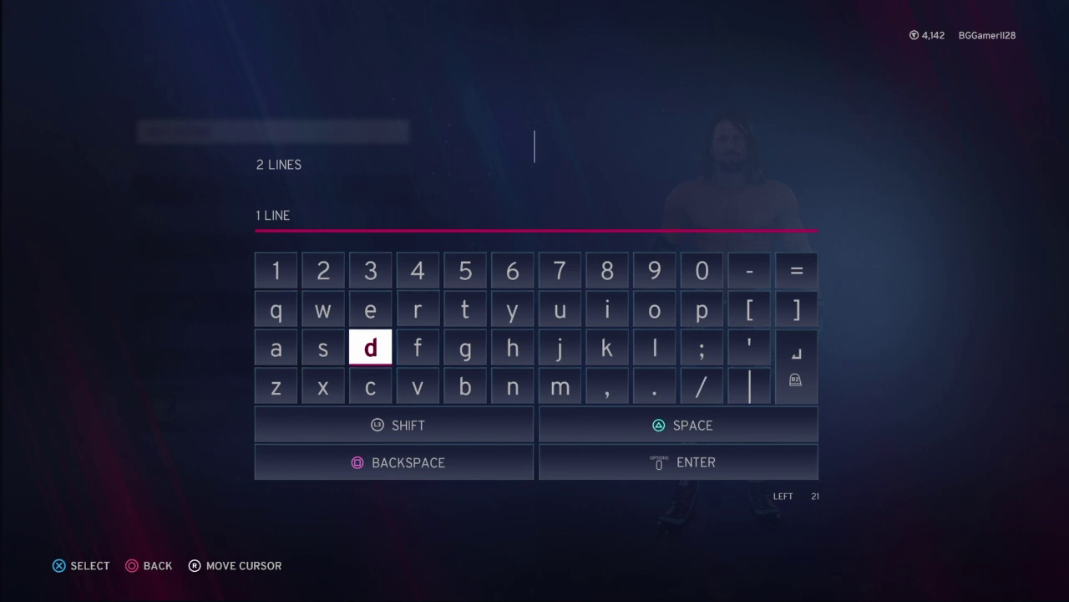
key("Right")
key("Right")
key("Left")
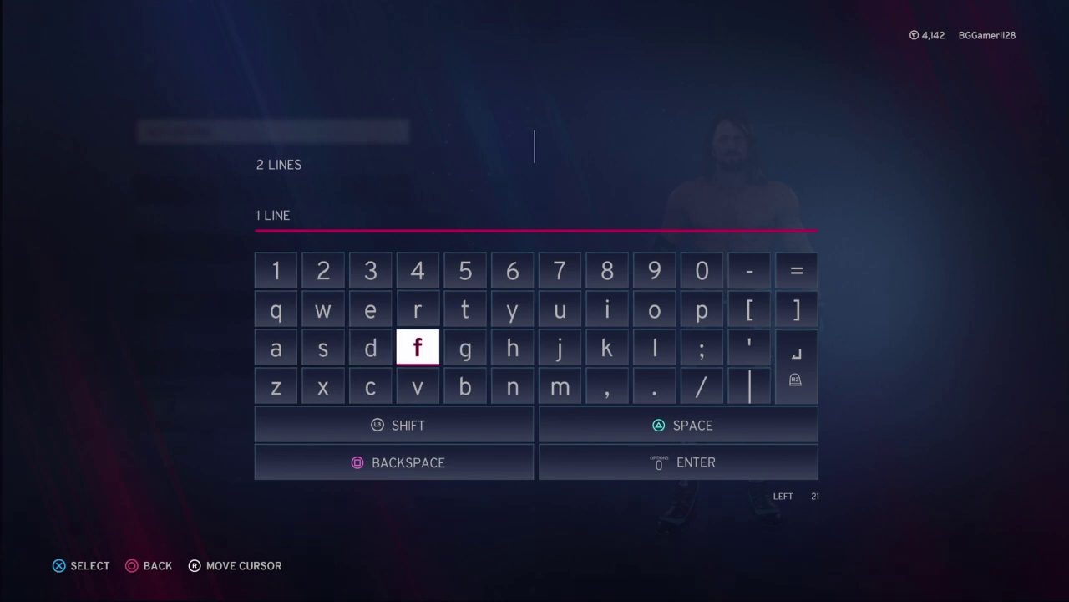
key("Right")
key("Right")
key("Down")
key("Left")
Enter 'Black/Blue' with 'Attire' on a second line and confirm the slot name.
type("B")
key("Up")
key("Right")
key("Right")
key("Right")
type("lack/")
key("shift")
type("Blue")
key("Return")
type("Attire")
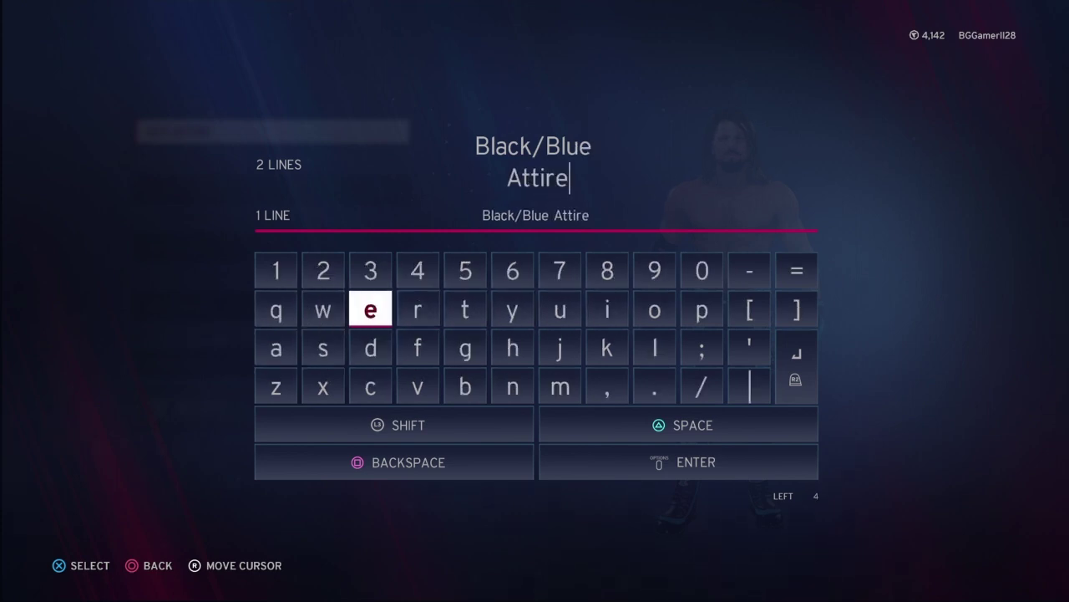
key("Return")
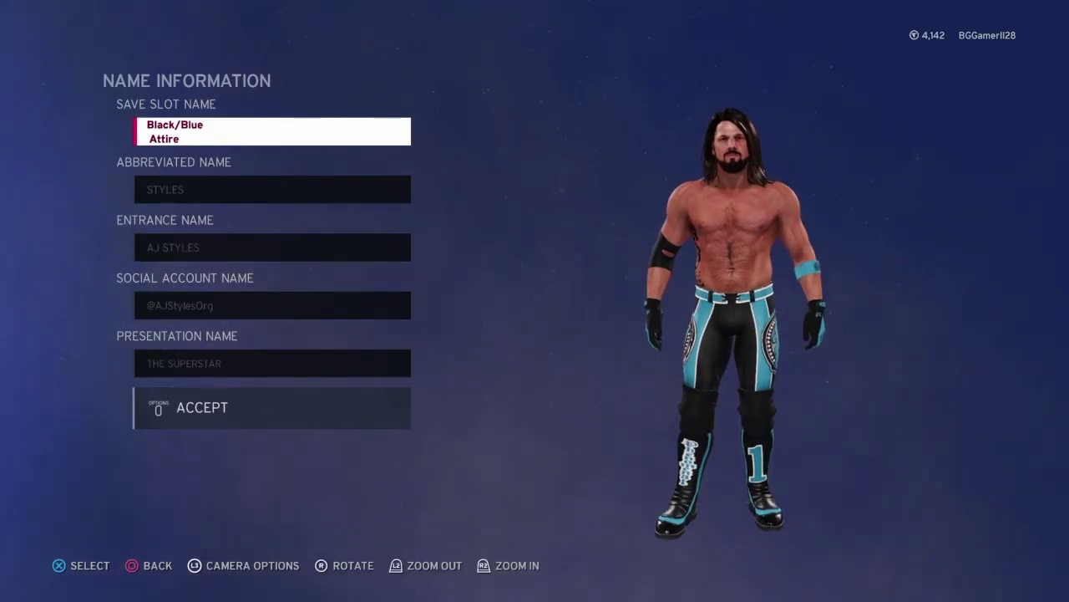
Leave Name Information and bring up AJ Styles' Personal Information.
key("Right")
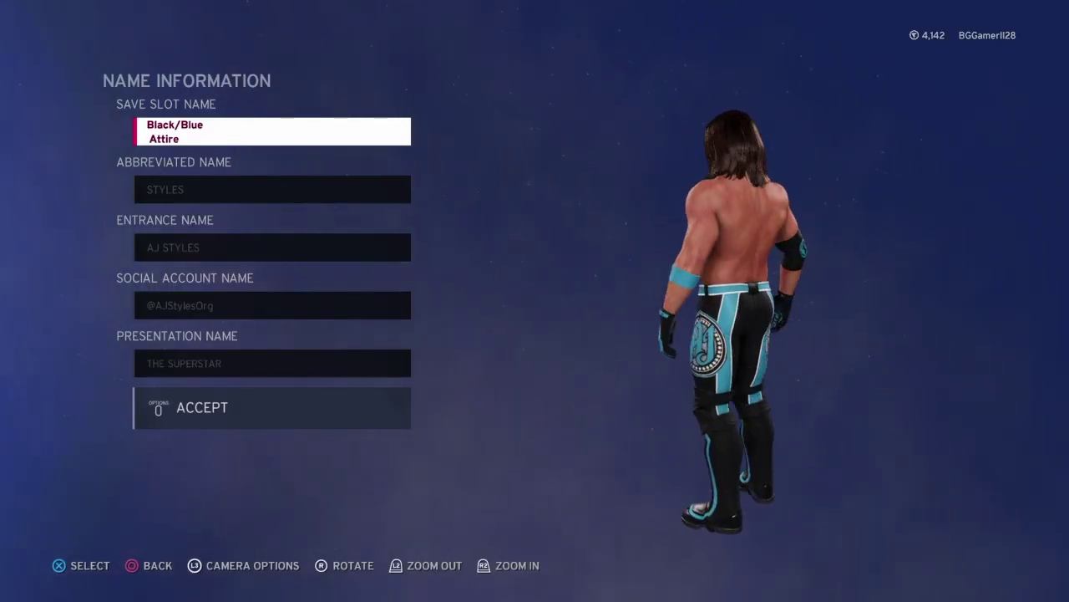
key("Escape")
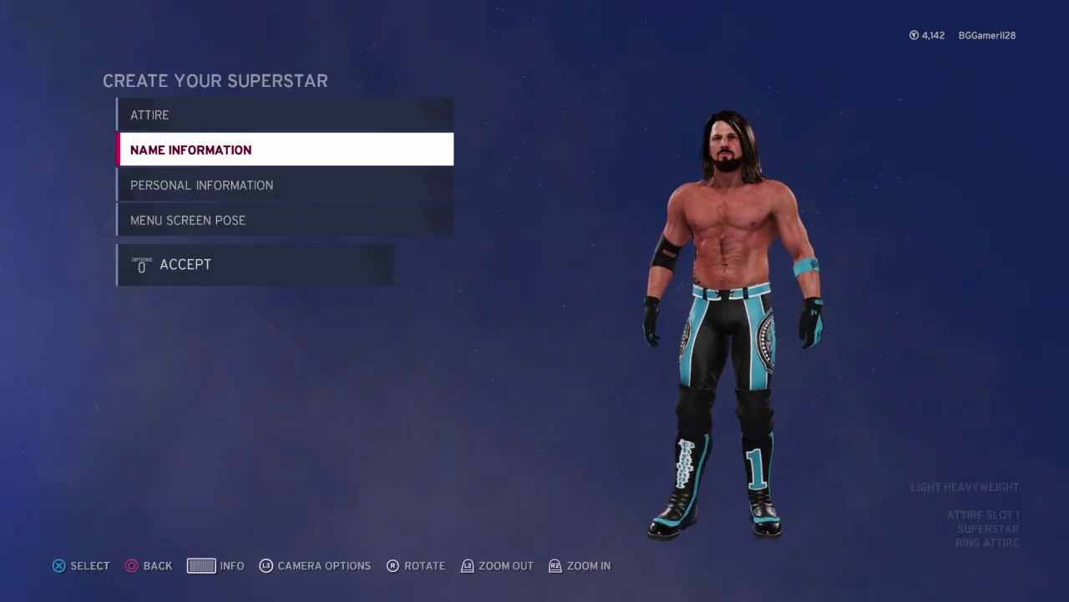
key("Down")
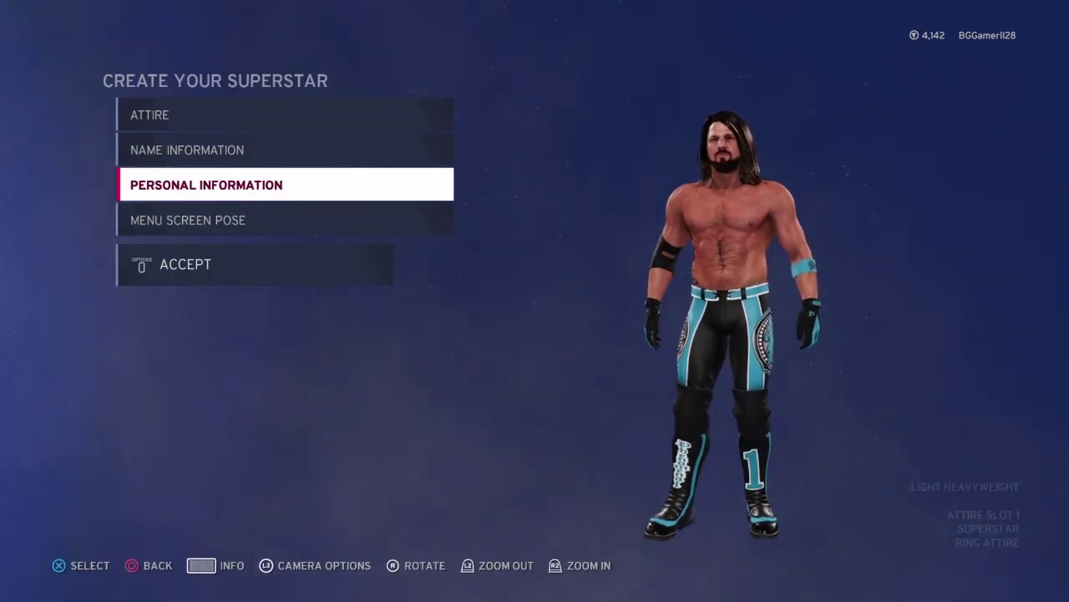
key("Return")
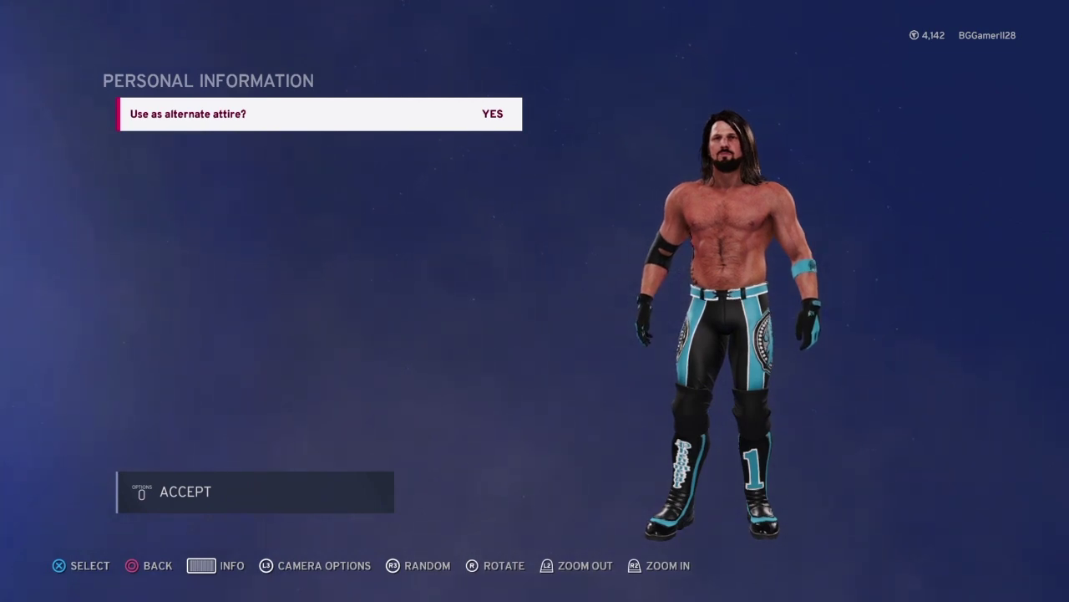
Set 'Use as alternate attire?' to NO and accept the personal information.
key("Return")
key("Down")
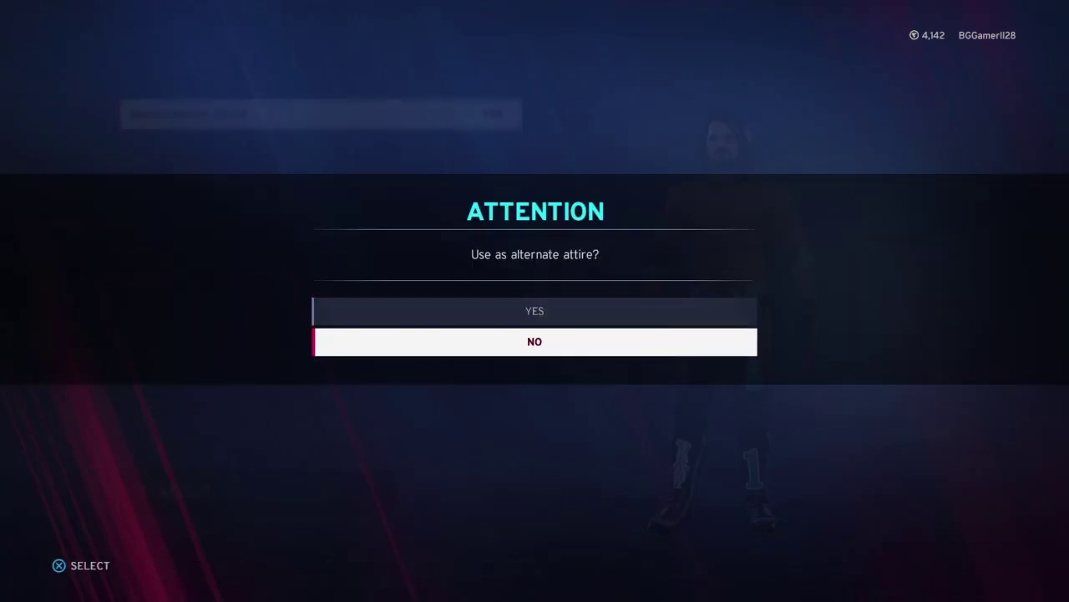
key("Return")
key("Up")
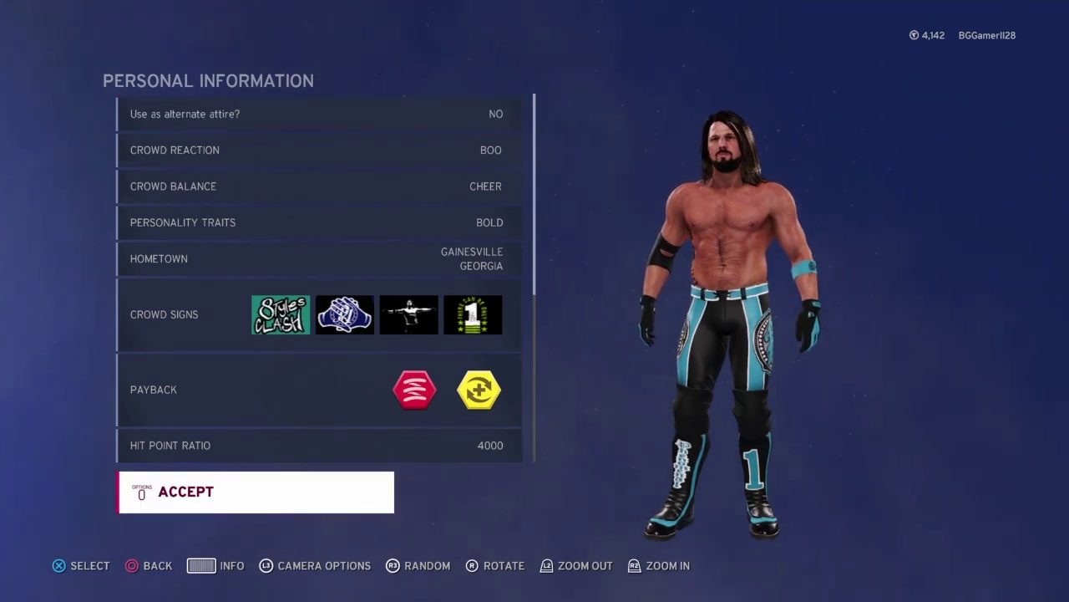
key("Return")
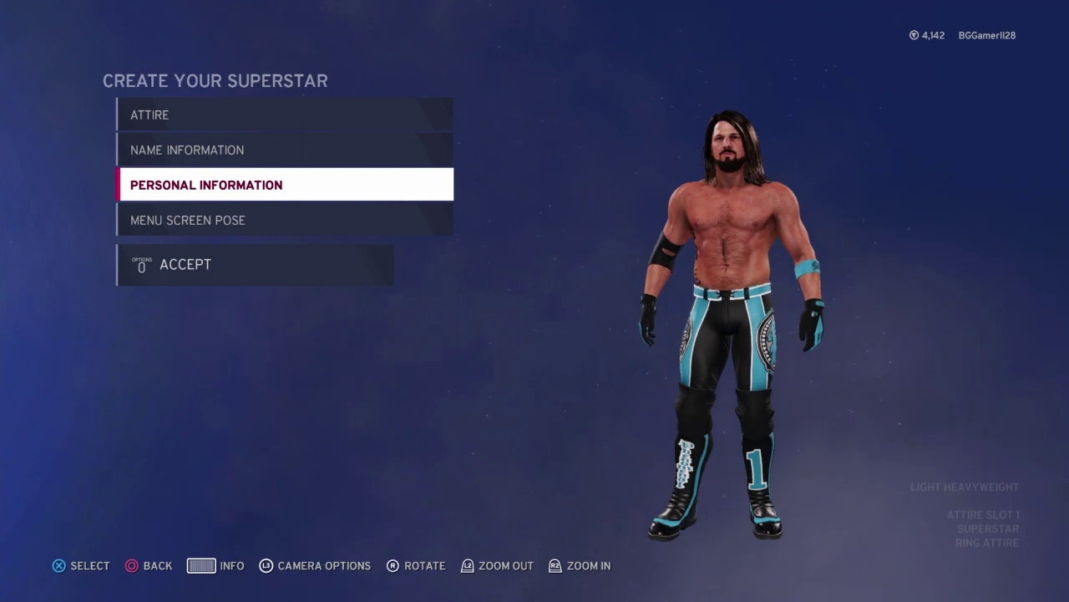
key("Down")
Open the Set All menu screen pose choices and browse the MALE pose category.
key("Return")
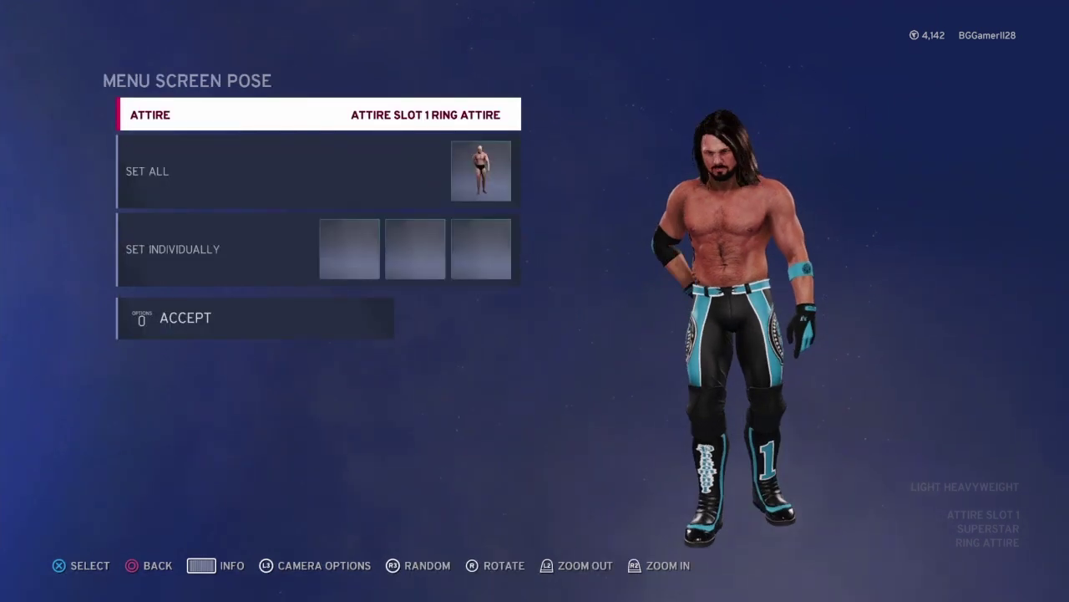
key("Down")
key("Return")
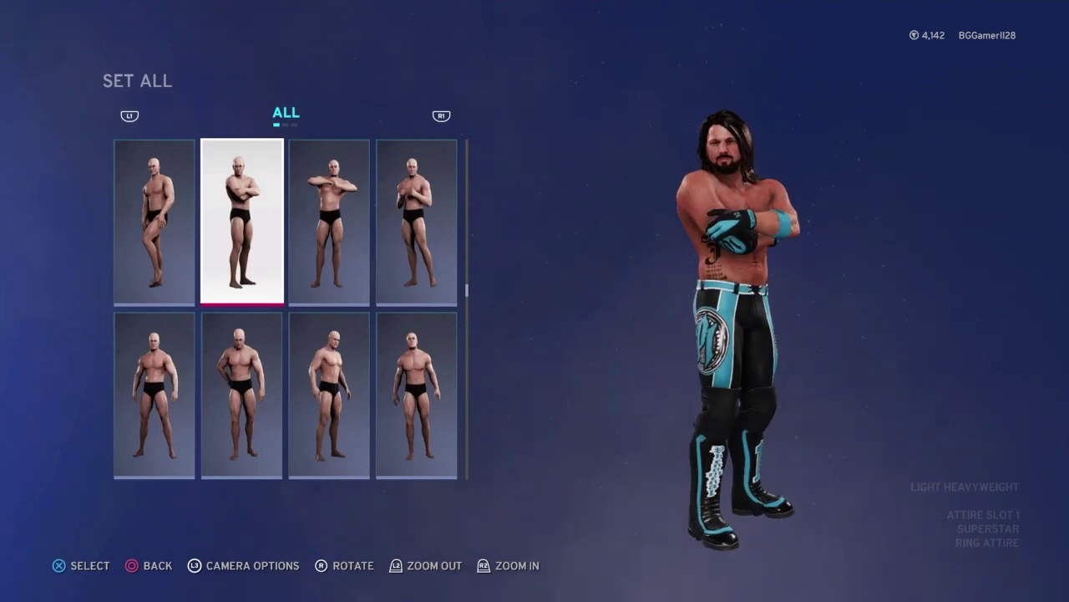
key("Page_Down")
key("Left")
key("Right")
key("Left")
key("Right")
key("Left")
key("Down")
key("Right")
key("Left")
key("Left")
key("Up")
key("Right")
key("Down")
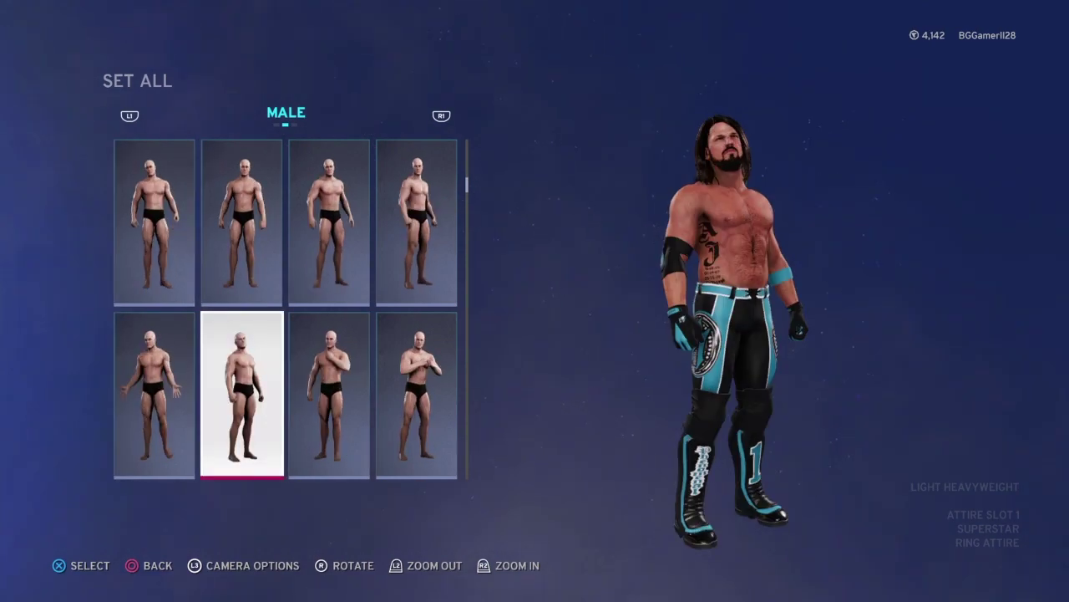
key("Up")
Apply the arms-crossed male pose to all menu screens.
key("Down")
key("Up")
key("Down")
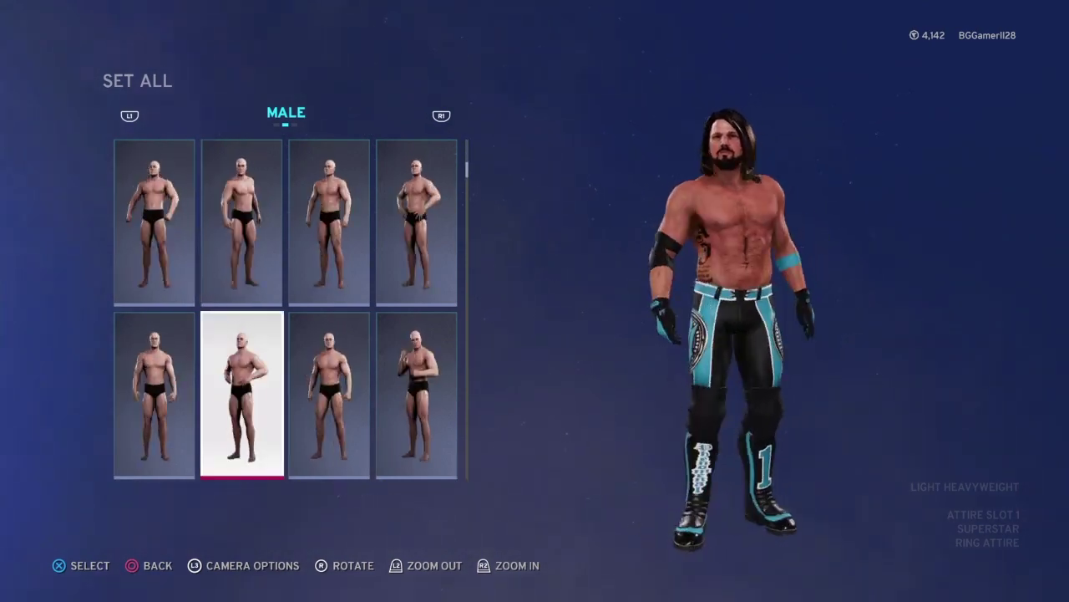
key("Left")
key("Right")
key("Left")
key("Right")
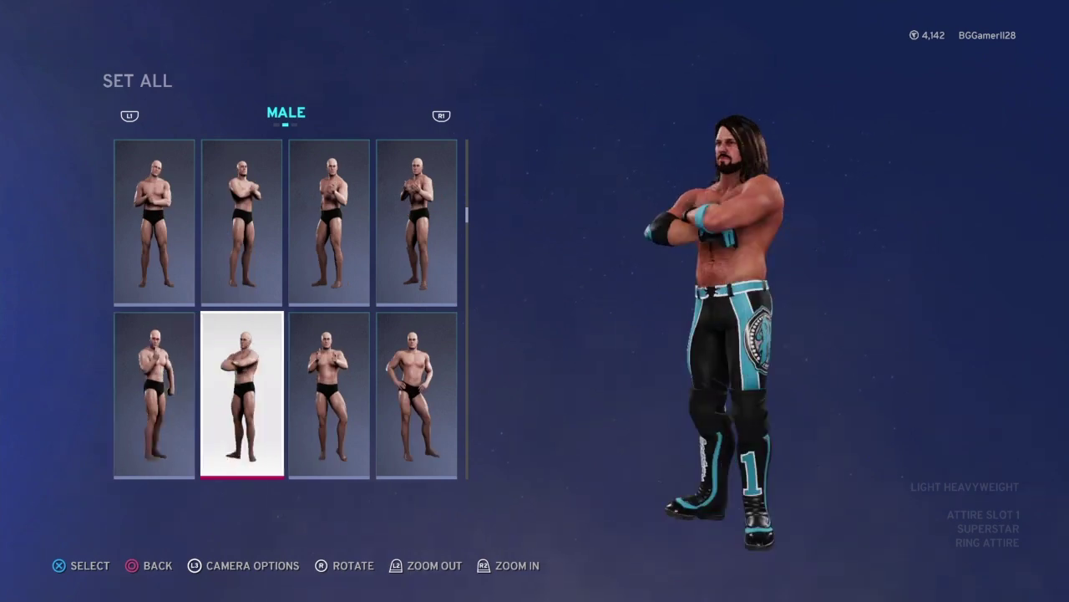
key("Return")
Accept AJ Styles' finished superstar edits.
key("Down")
key("Up")
key("Down")
key("Escape")
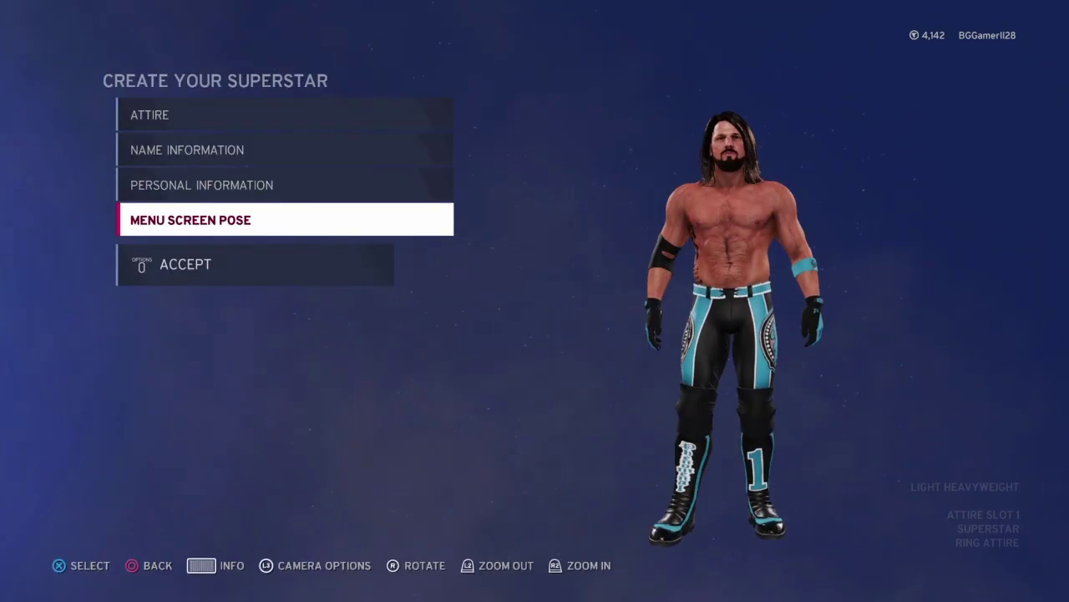
key("Down")
key("Return")
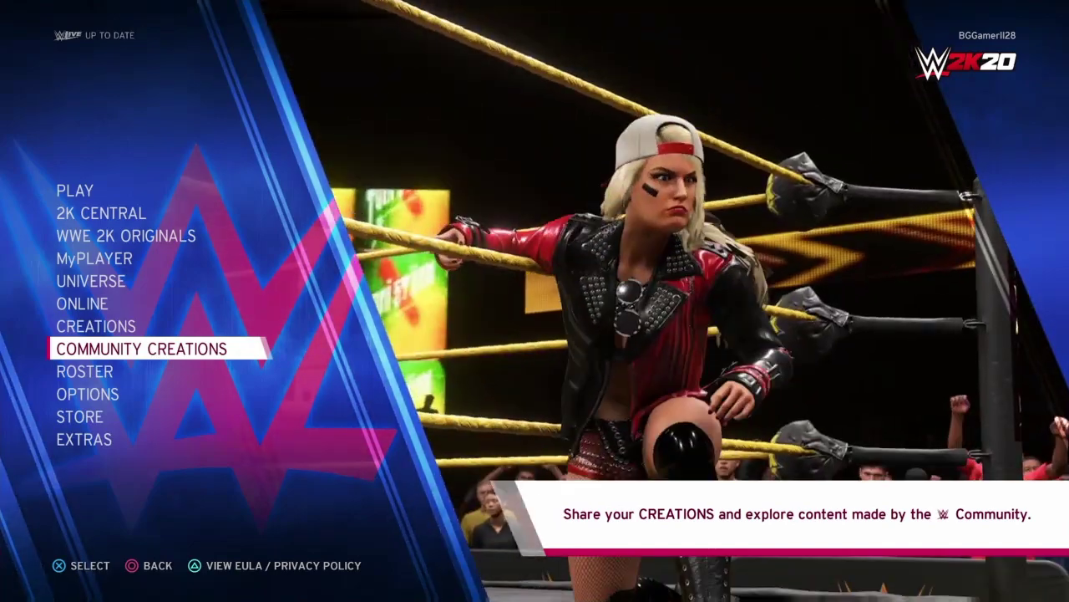
Select the Black/Blue Attire slot under Community Creations > Uploads.
key("Return")
key("Down")
key("Return")
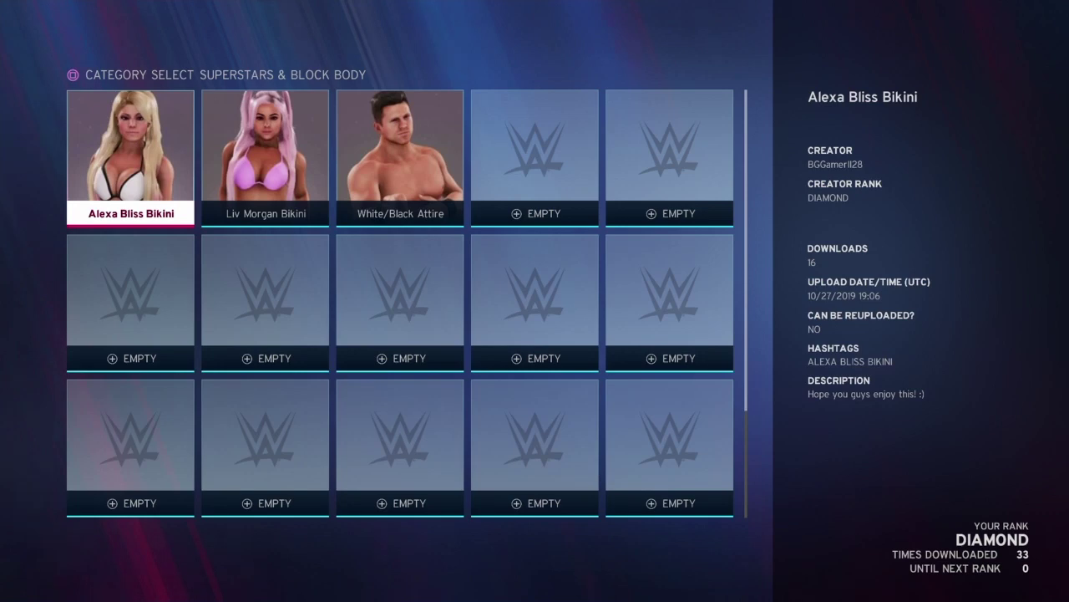
key("Right")
key("Right")
key("Right")
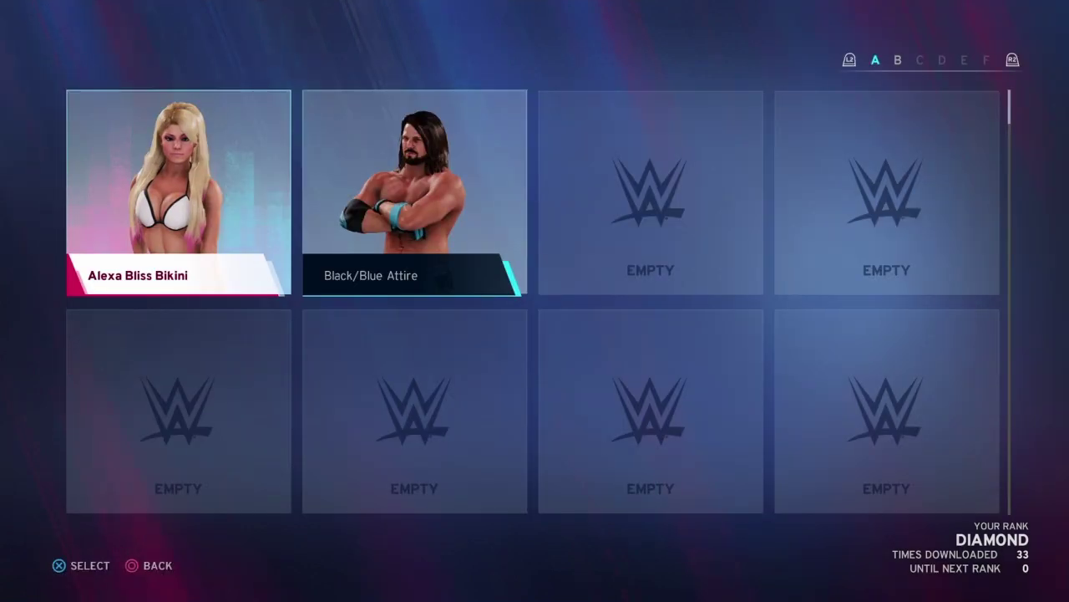
key("Right")
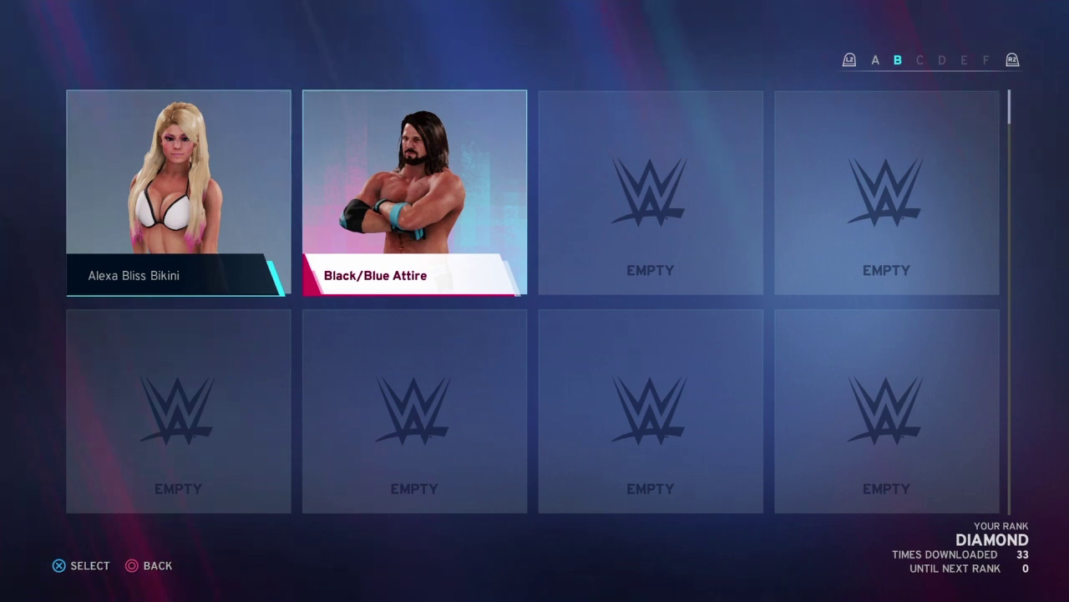
key("Return")
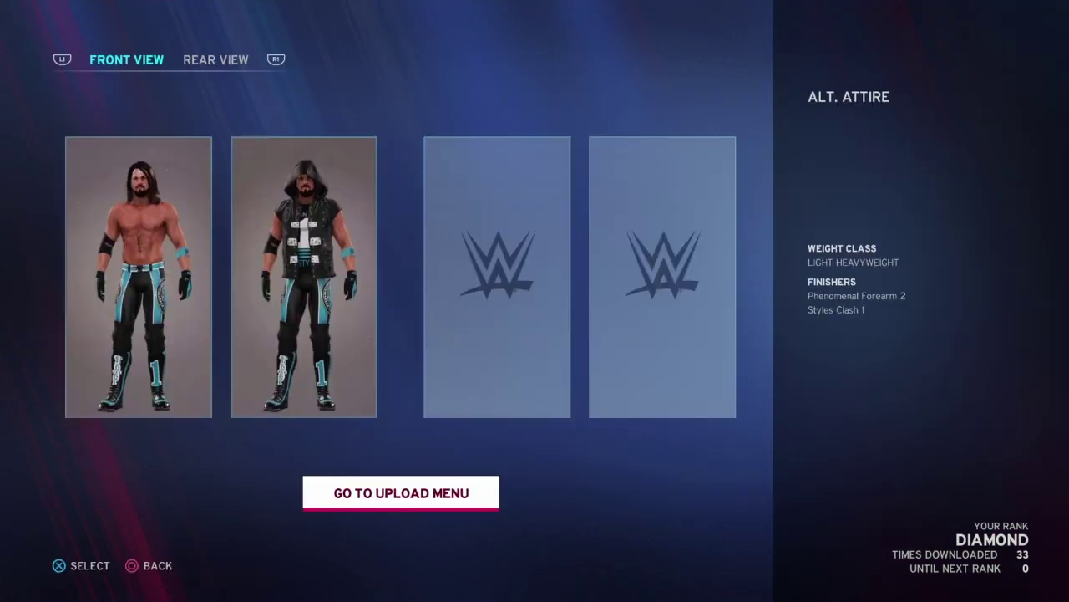
Flip the attire previews front and back, then go to the upload menu.
key("e")
key("q")
key("e")
key("q")
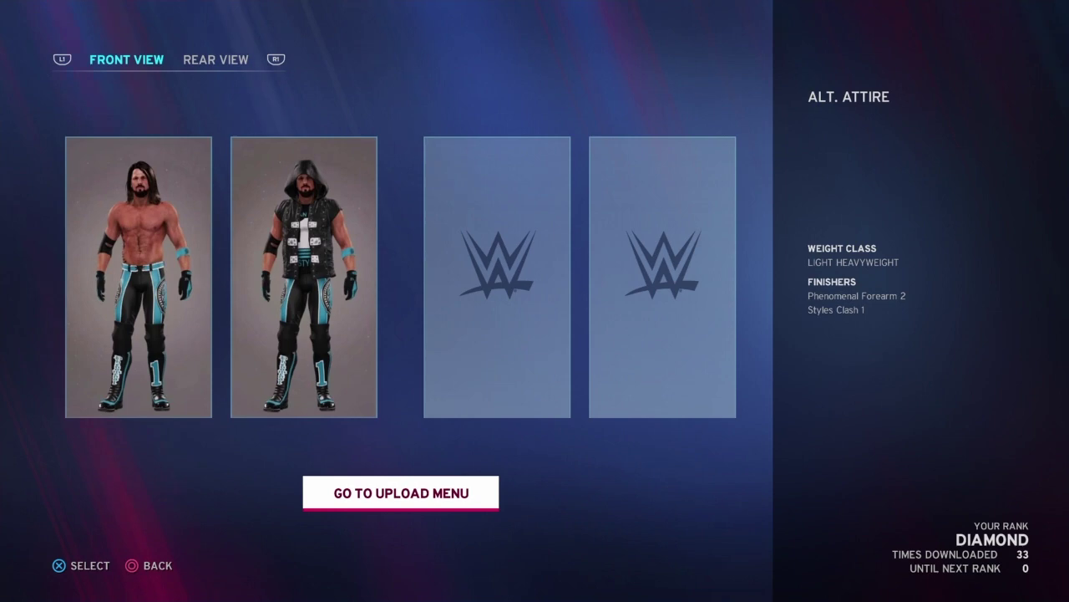
key("Return")
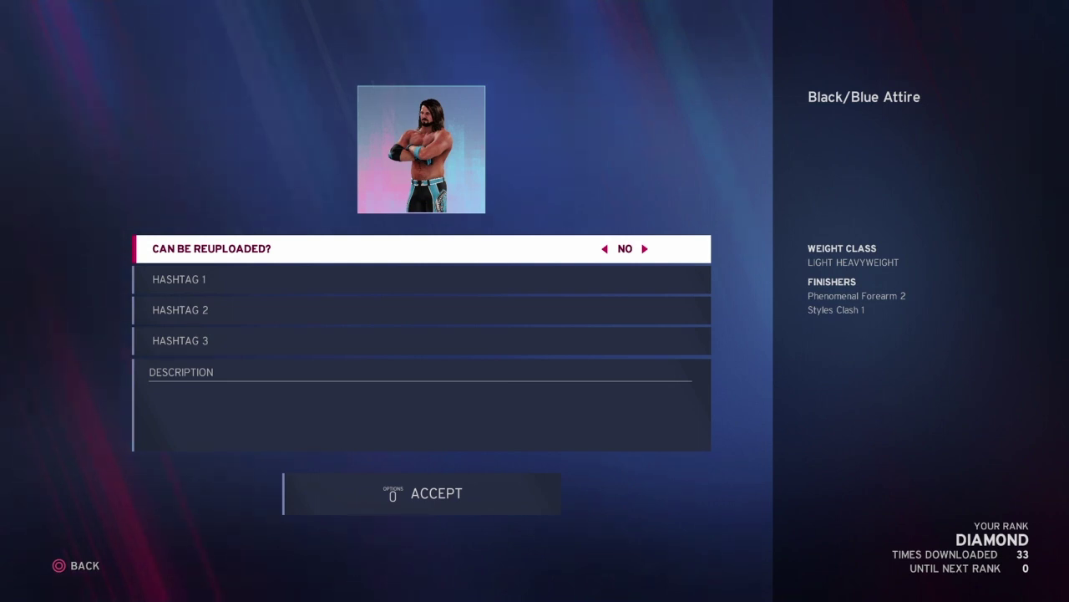
Set Hashtag 1 to Superstar > AJ Styles.
key("Down")
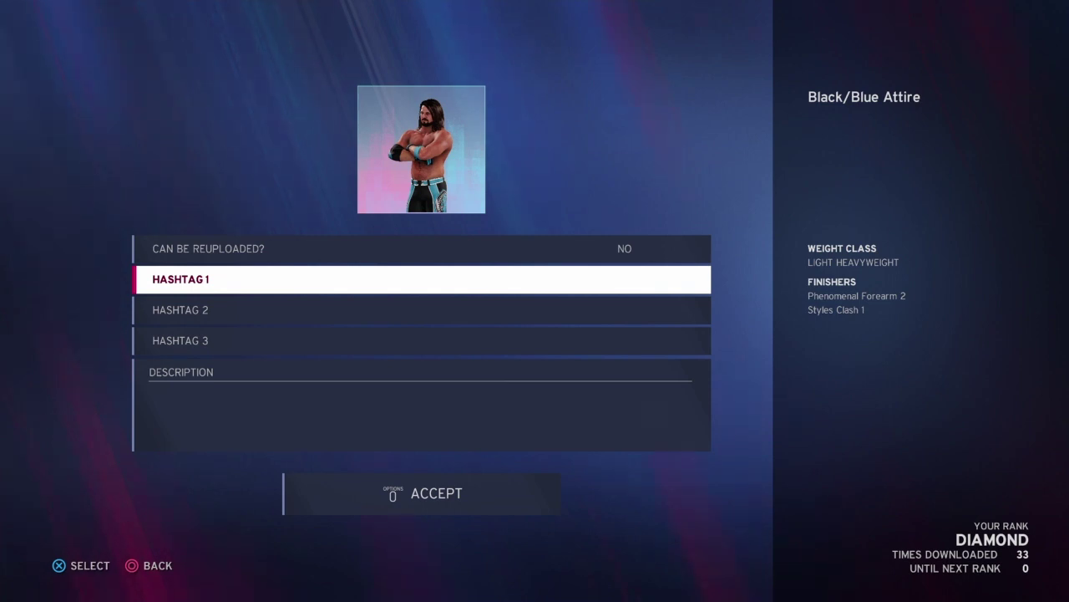
key("Return")
key("Up")
key("Up")
key("Up")
key("Up")
key("Up")
key("Up")
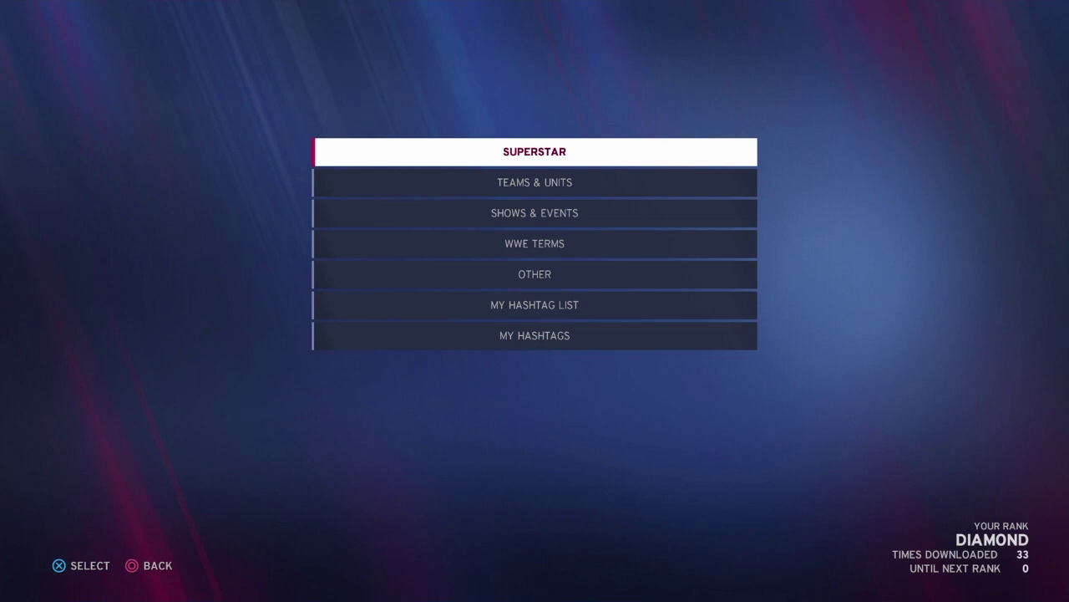
key("Return")
key("Down")
key("Down")
key("Down")
key("Down")
key("Down")
key("Down")
key("Down")
key("Down")
key("Down")
key("Down")
key("Down")
key("Down")
key("Down")
key("Down")
key("Down")
key("Down")
key("Down")
key("Down")
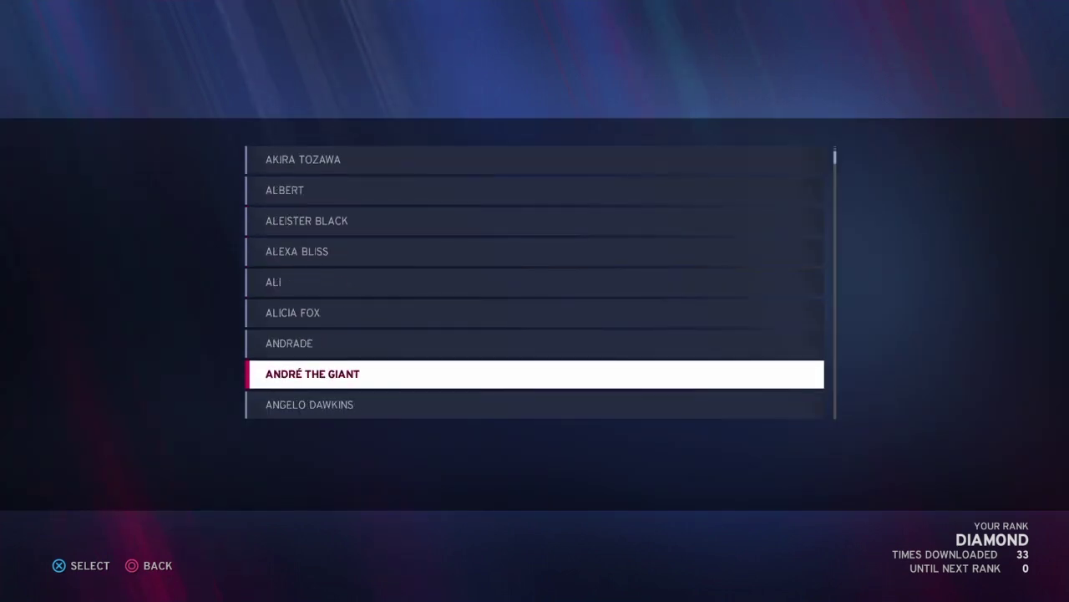
key("Up")
key("Up")
key("Up")
key("Up")
key("Up")
key("Up")
key("Up")
key("Up")
key("Up")
key("Up")
key("Up")
key("Up")
key("Up")
key("Up")
key("Up")
key("Up")
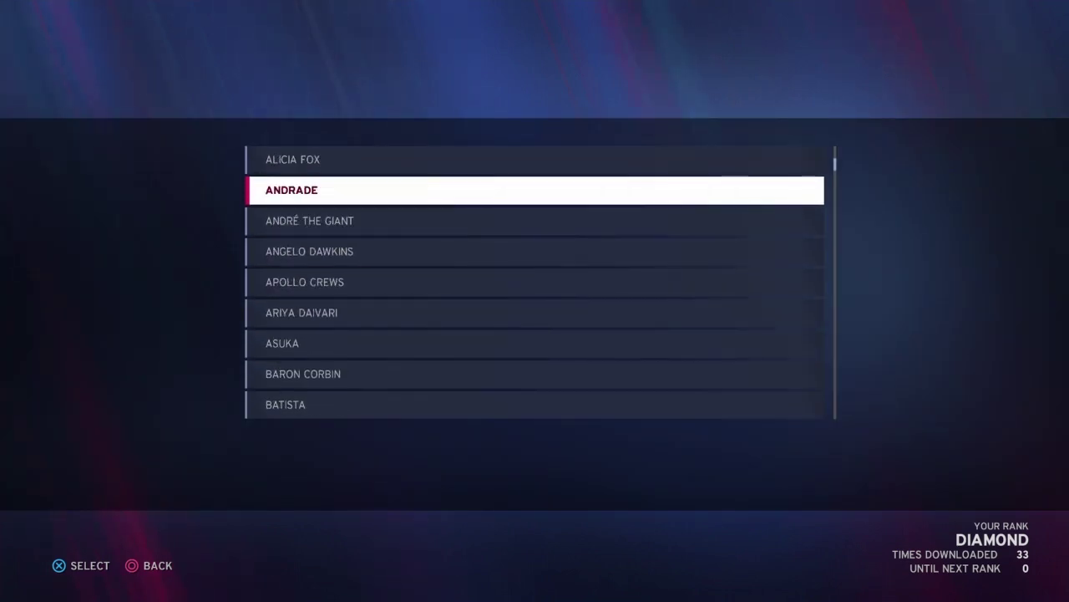
key("Down")
key("Up")
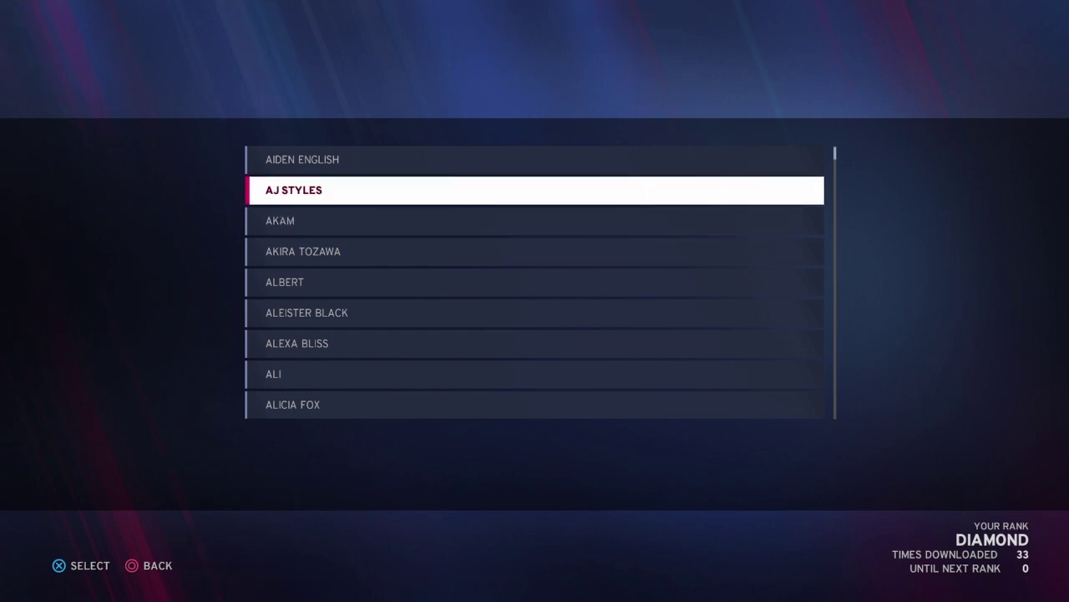
key("Return")
Set Hashtag 2 to the personal hashtag NEW ATTIRE.
key("Down")
key("Return")
key("Down")
key("Down")
key("Down")
key("Down")
key("Down")
key("Down")
key("Return")
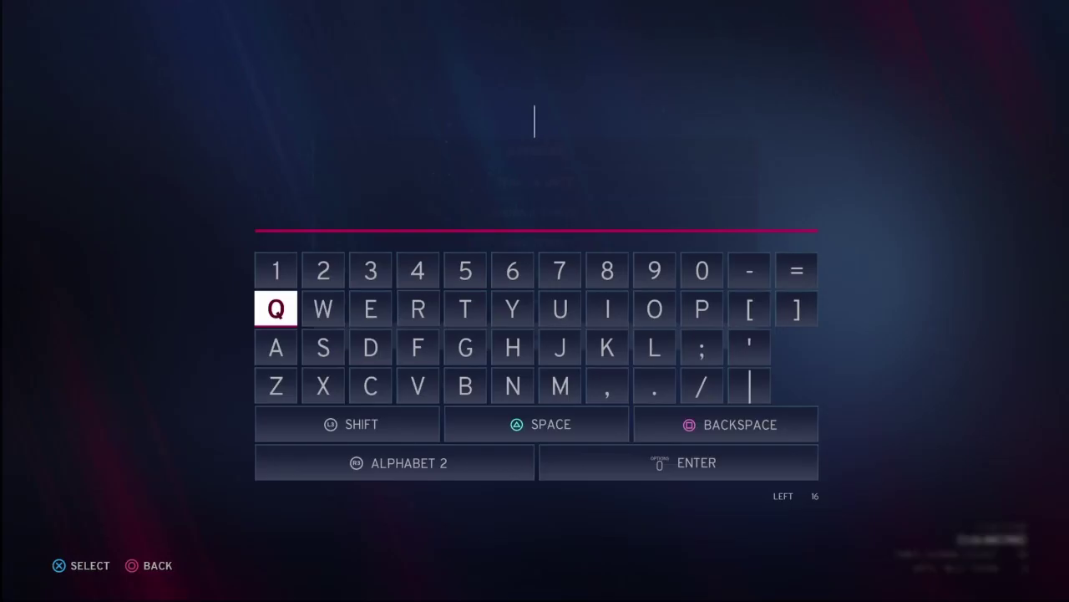
key("Escape")
key("Down")
key("Return")
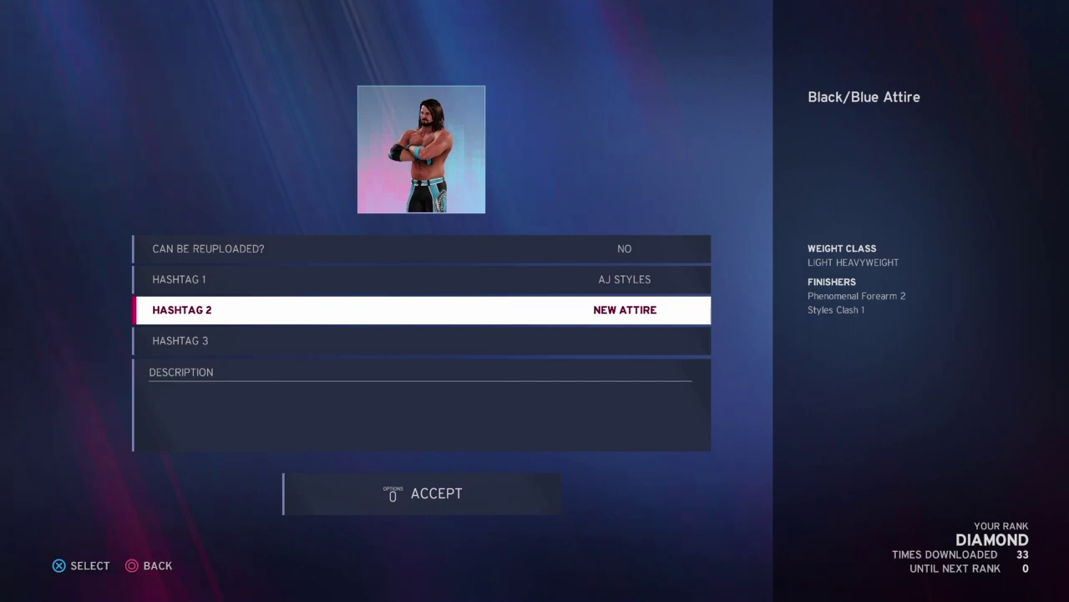
key("Down")
key("Down")
Write the description 'Hope you guys enjoy this AJ Styles attire from early 2019'.
key("Return")
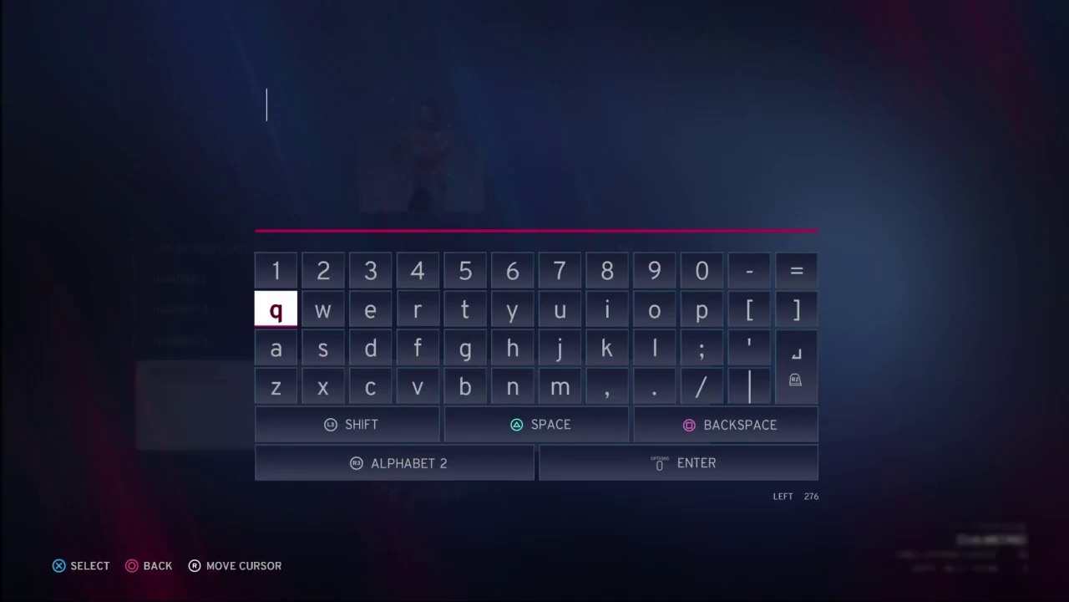
key("Down")
key("Right")
key("Right")
key("Right")
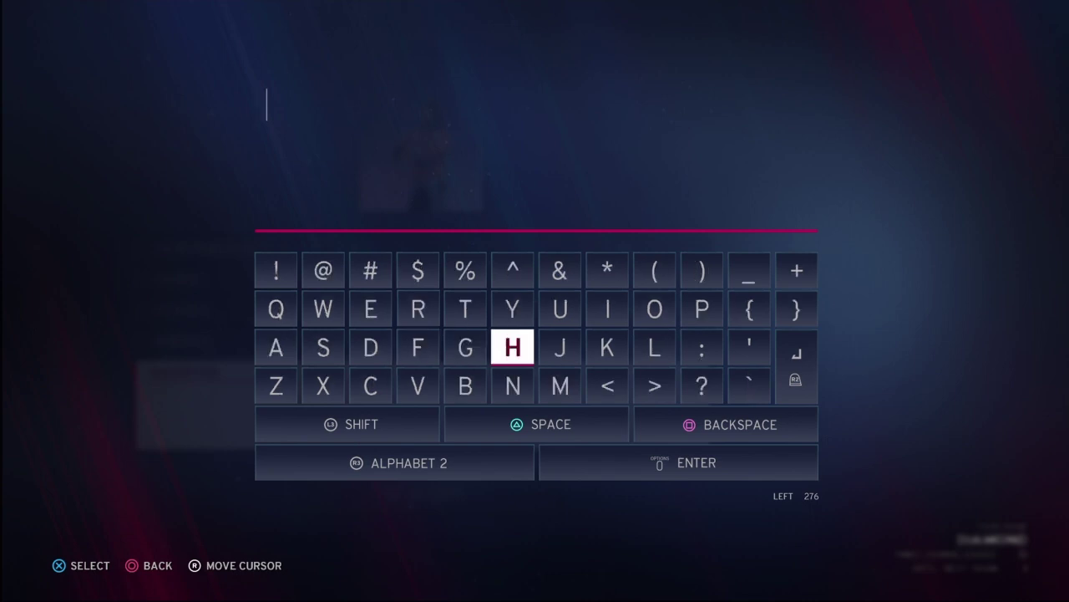
type("Hope you guys enj")
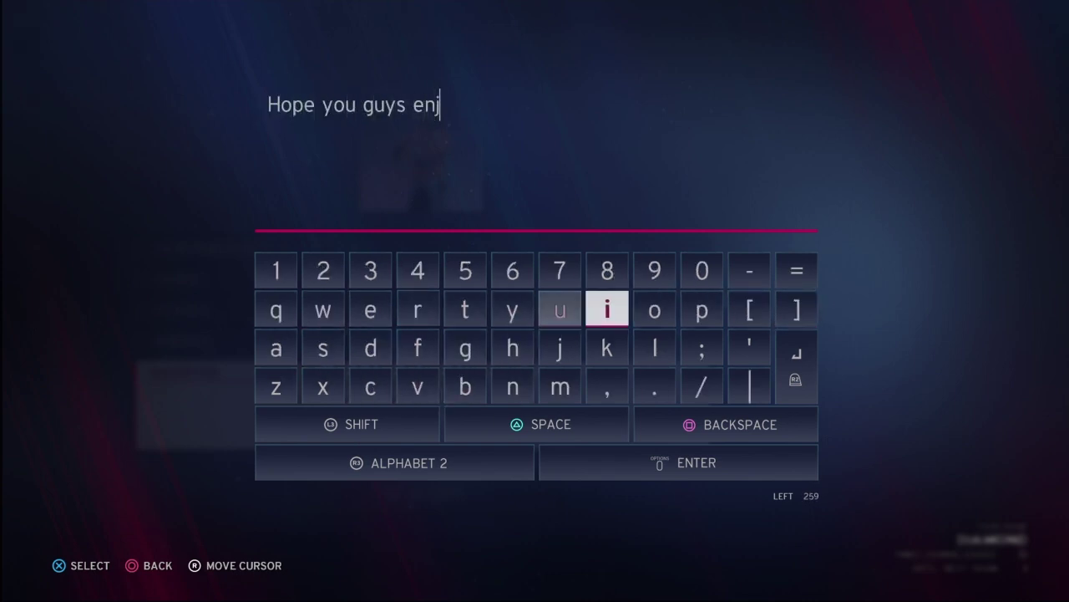
type("oy this AJ ")
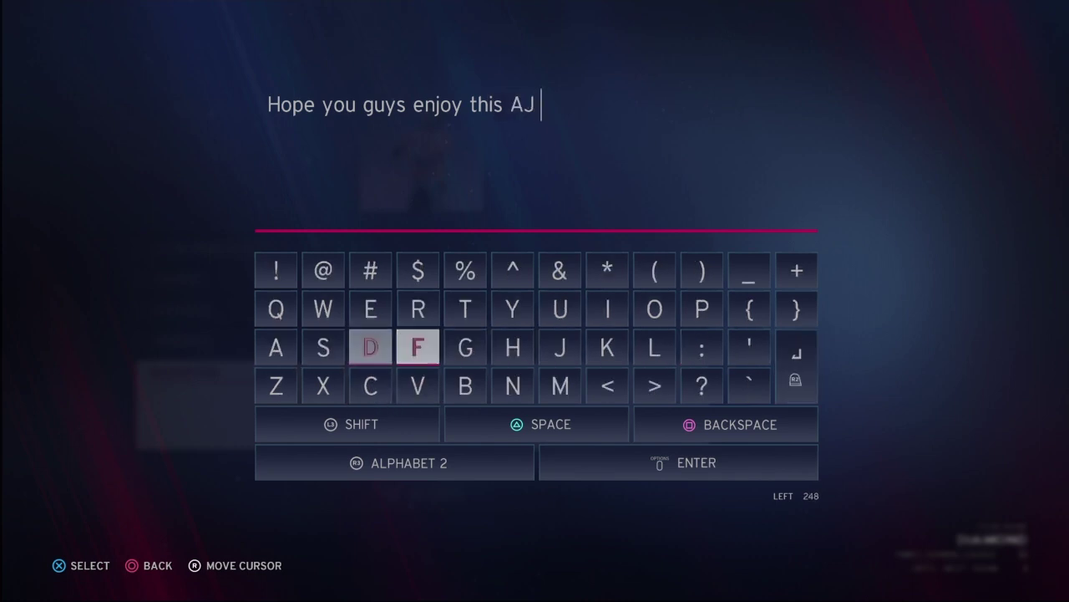
type("Styles attire fro")
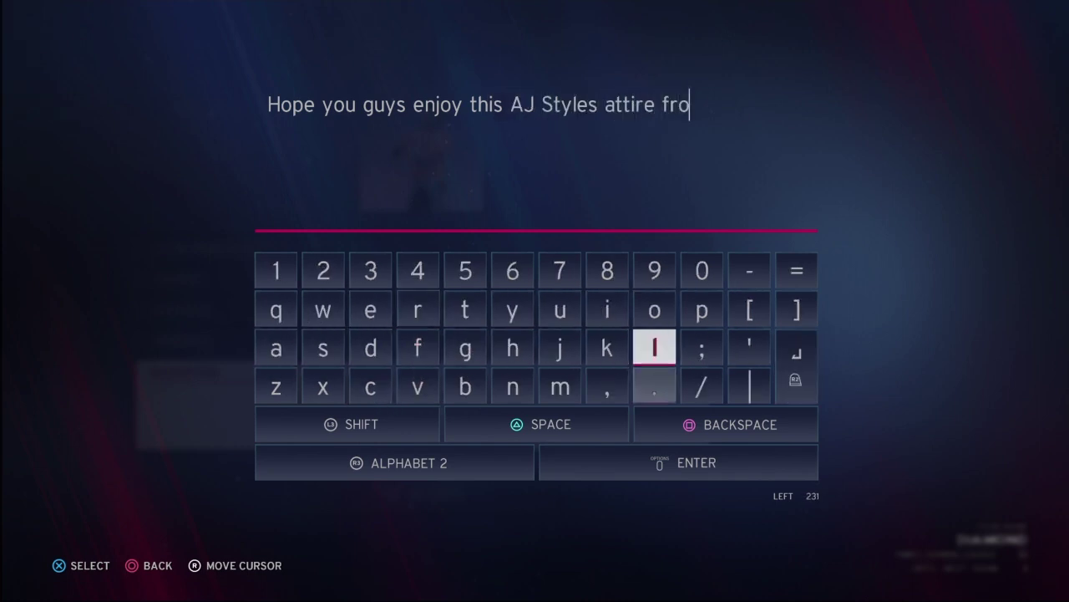
type("m early 2019")
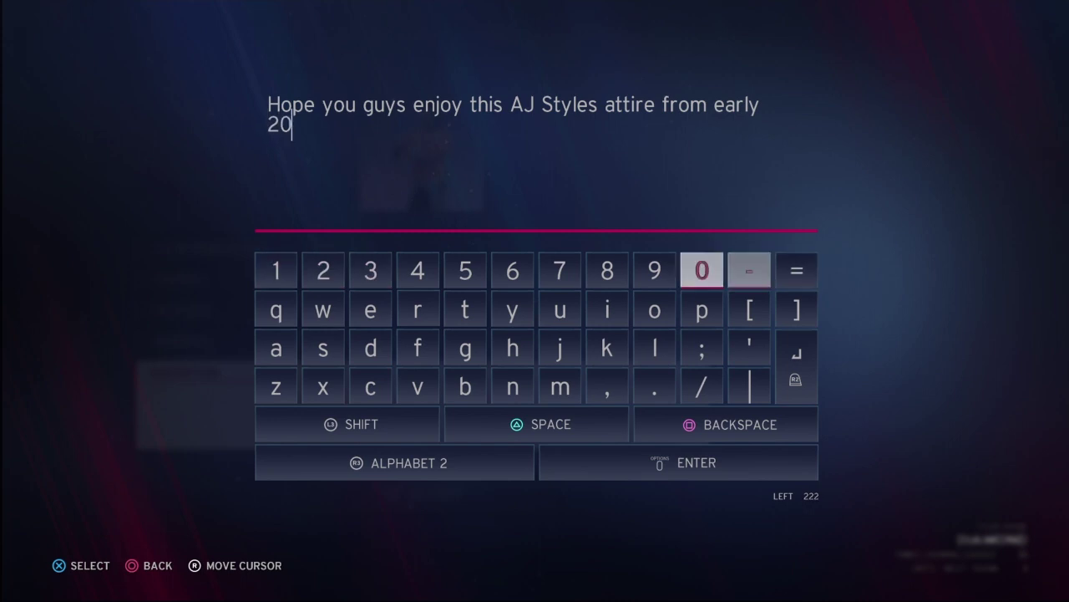
Add '! These colors suit him nicely imo :)' and store the description.
key("shift")
type("! T")
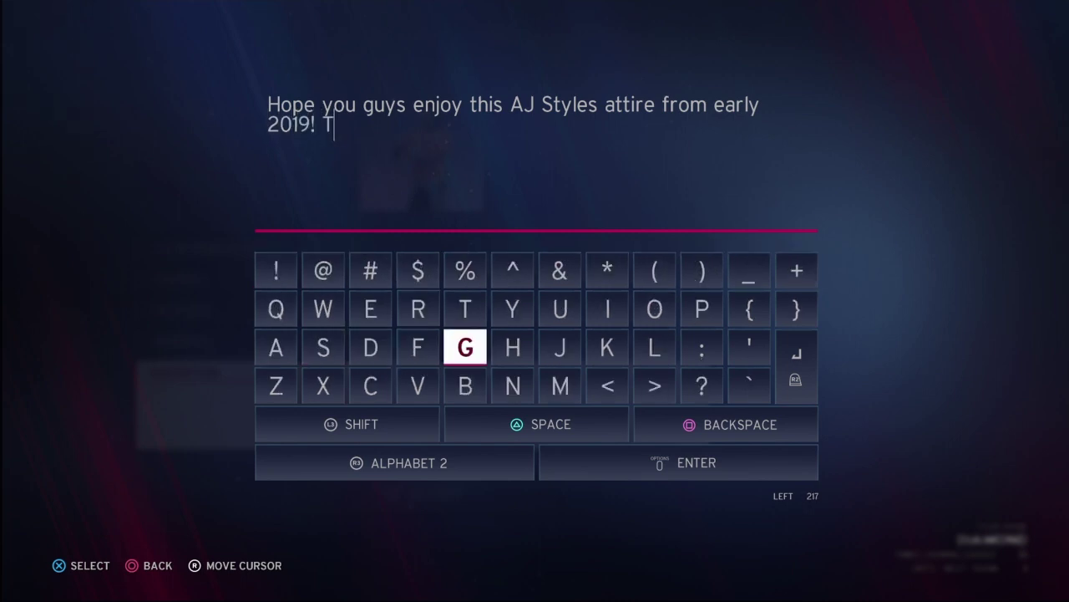
type("his c")
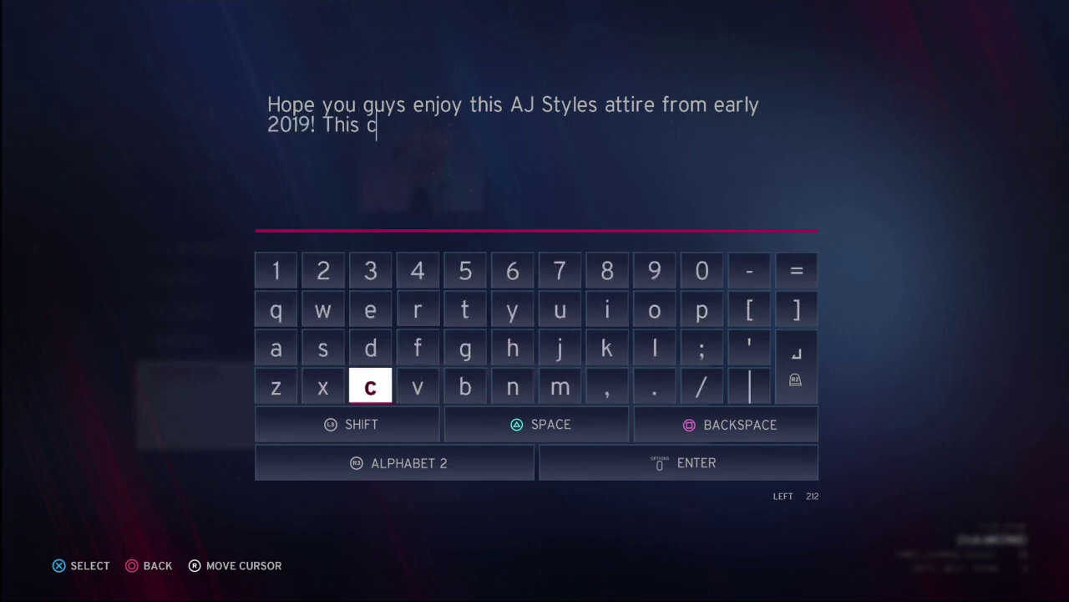
key("BackSpace")
key("BackSpace")
key("BackSpace")
key("BackSpace")
key("BackSpace")
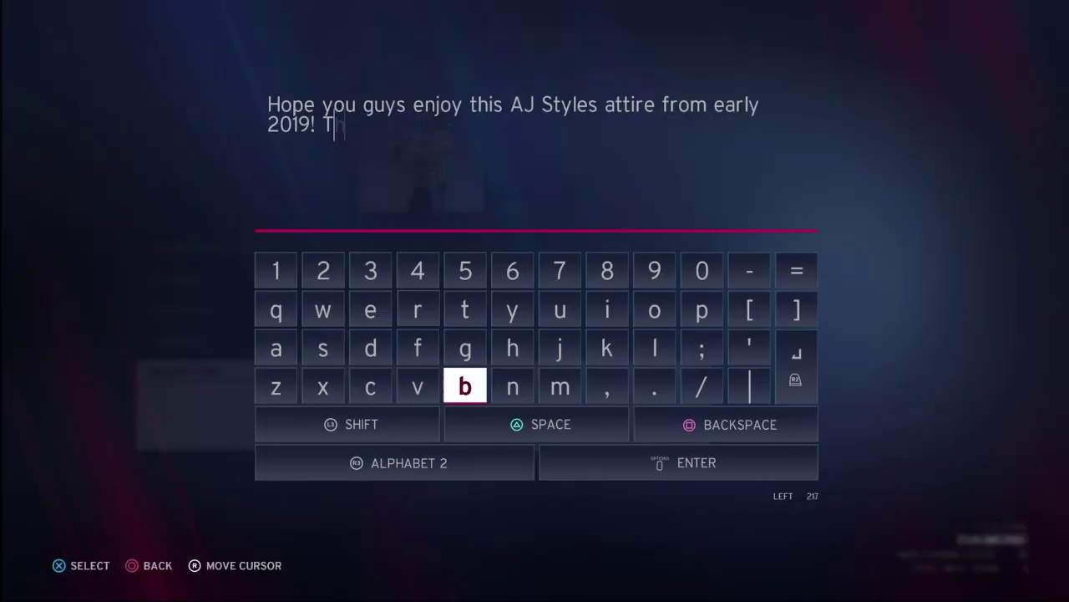
type("hese co")
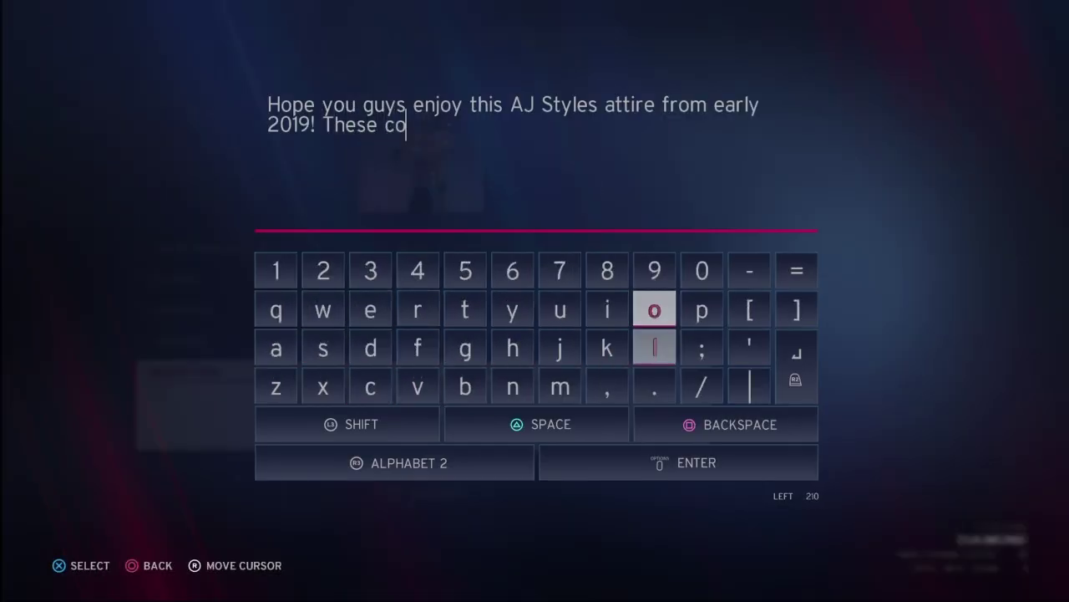
type("lors suit him")
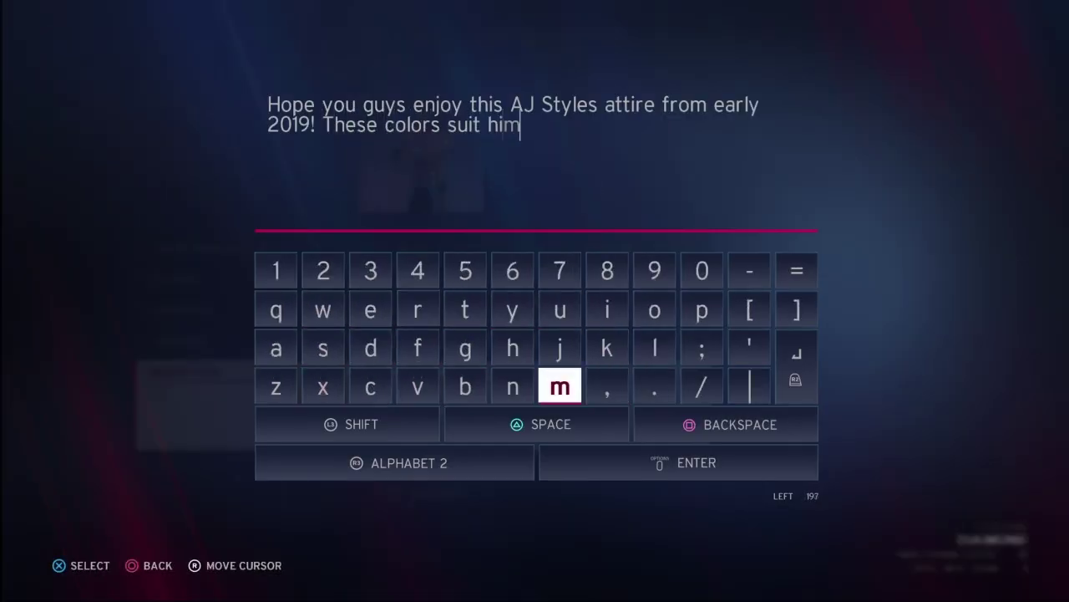
type(" nicely imo :")
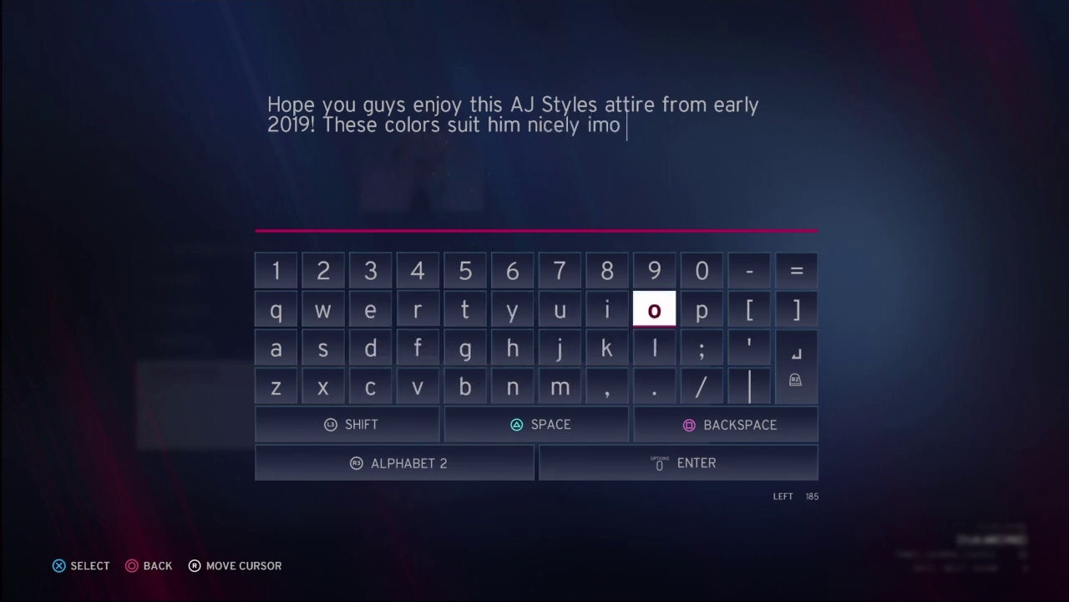
key("shift")
type(":")
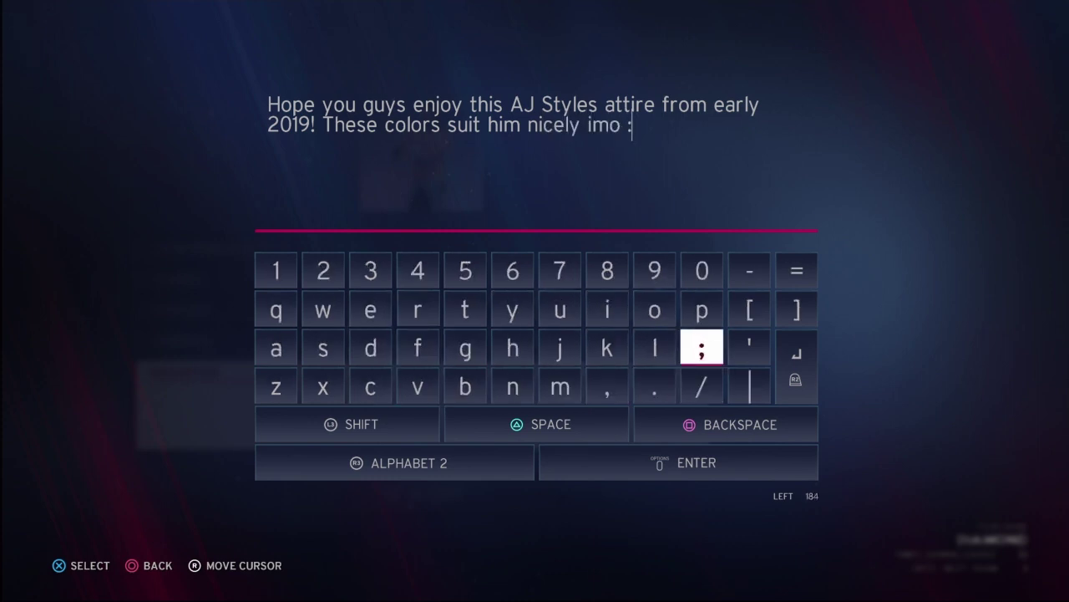
key("shift")
type(")")
key("Down")
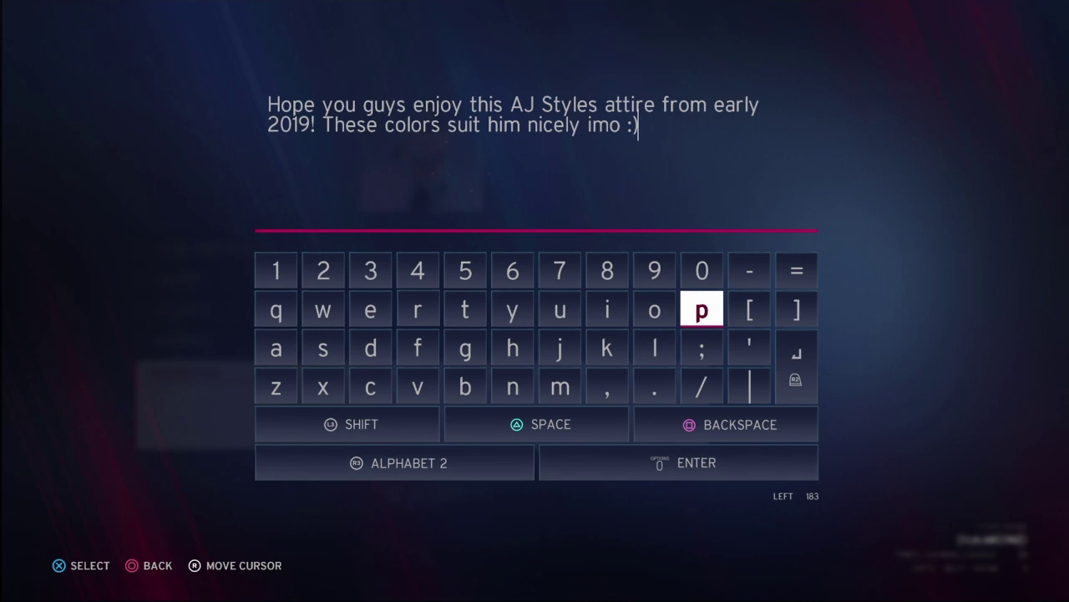
key("Return")
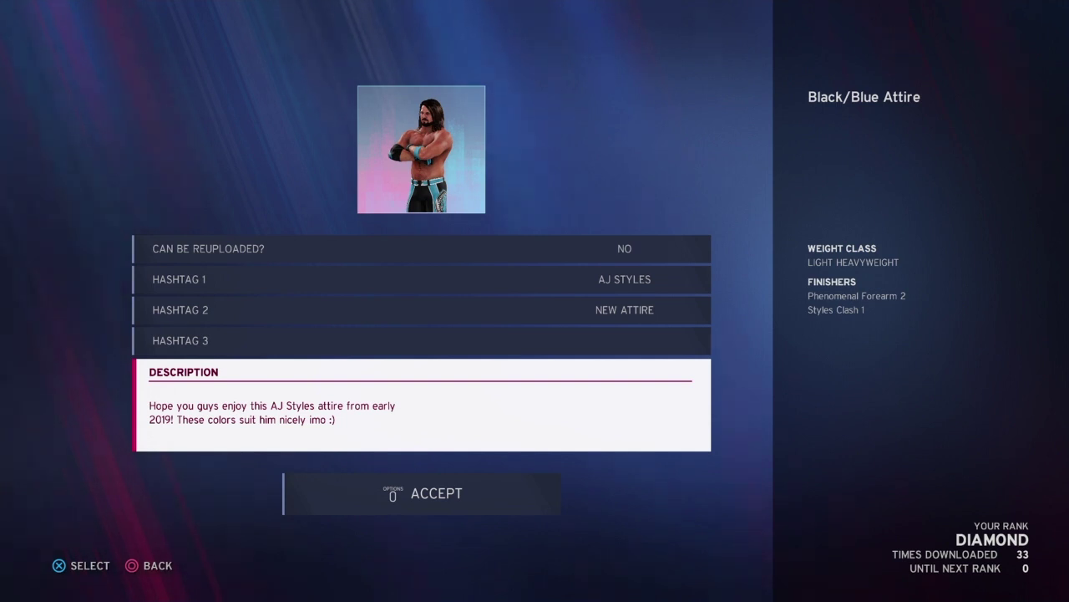
key("Down")
Upload the Black/Blue Attire and compare it with the Liv Morgan, Alexa Bliss and White/Black uploads.
key("Return")
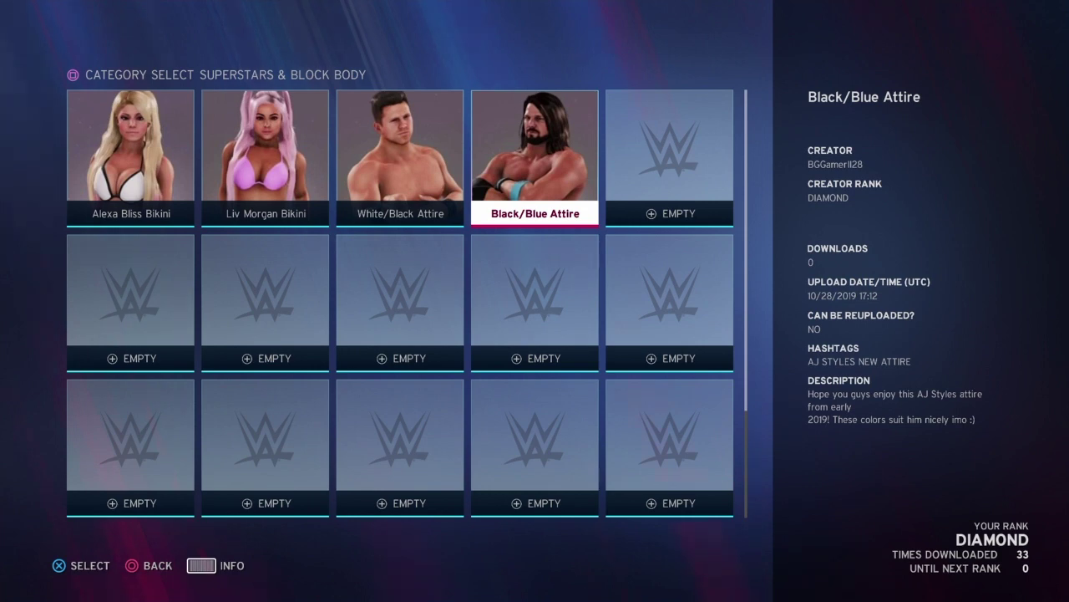
left_click(265, 158)
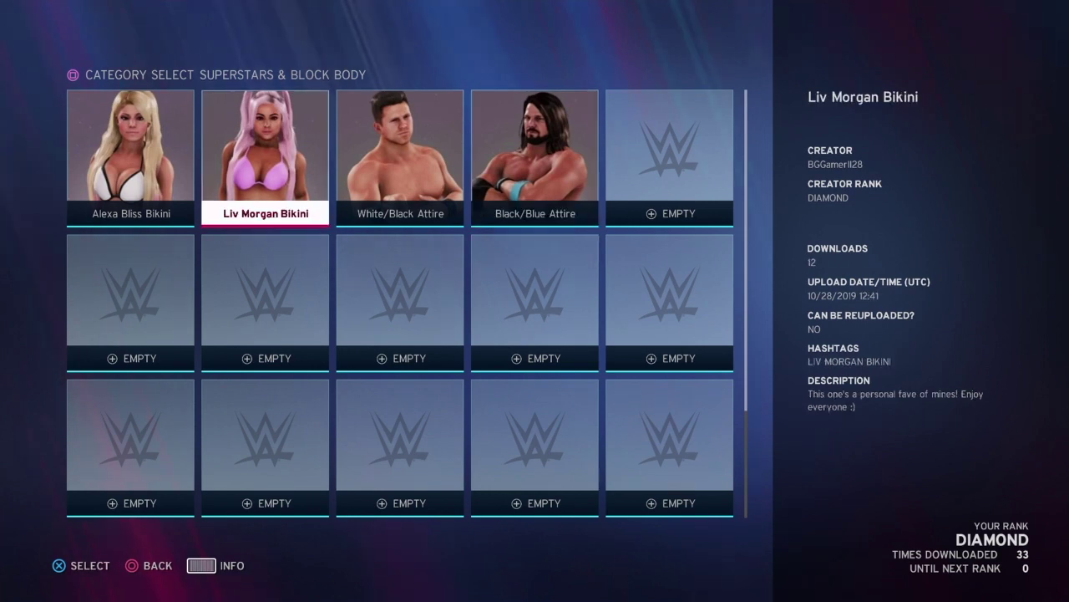
left_click(130, 158)
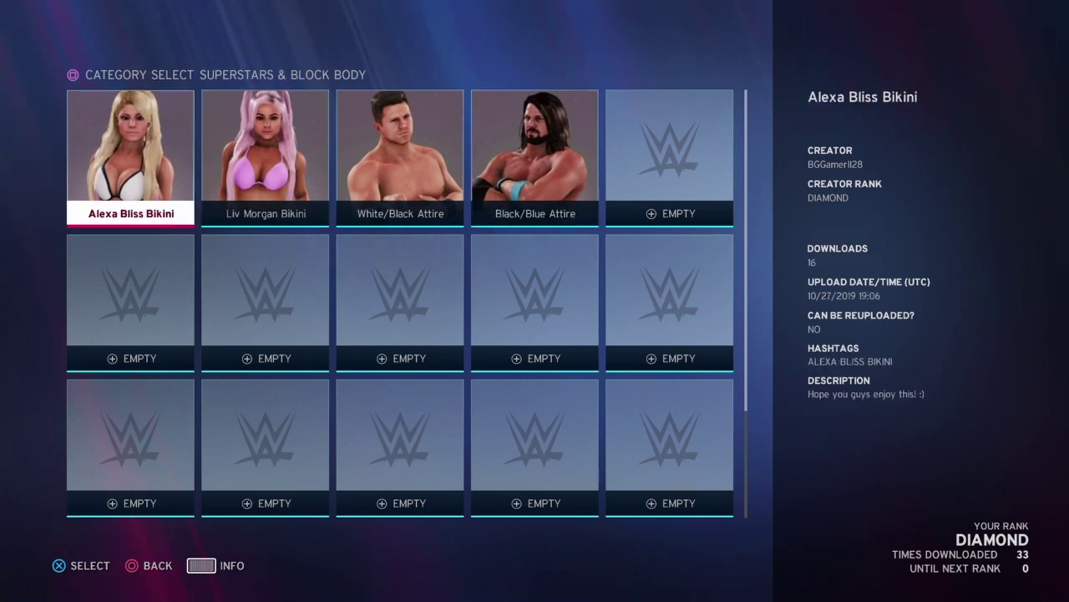
left_click(264, 159)
left_click(400, 159)
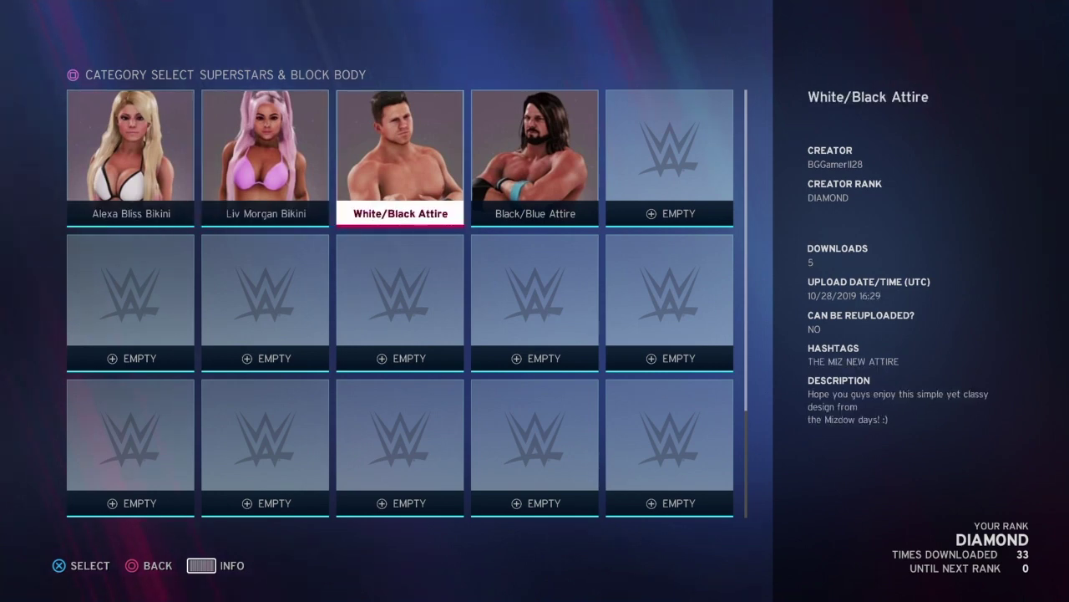
left_click(265, 158)
left_click(130, 159)
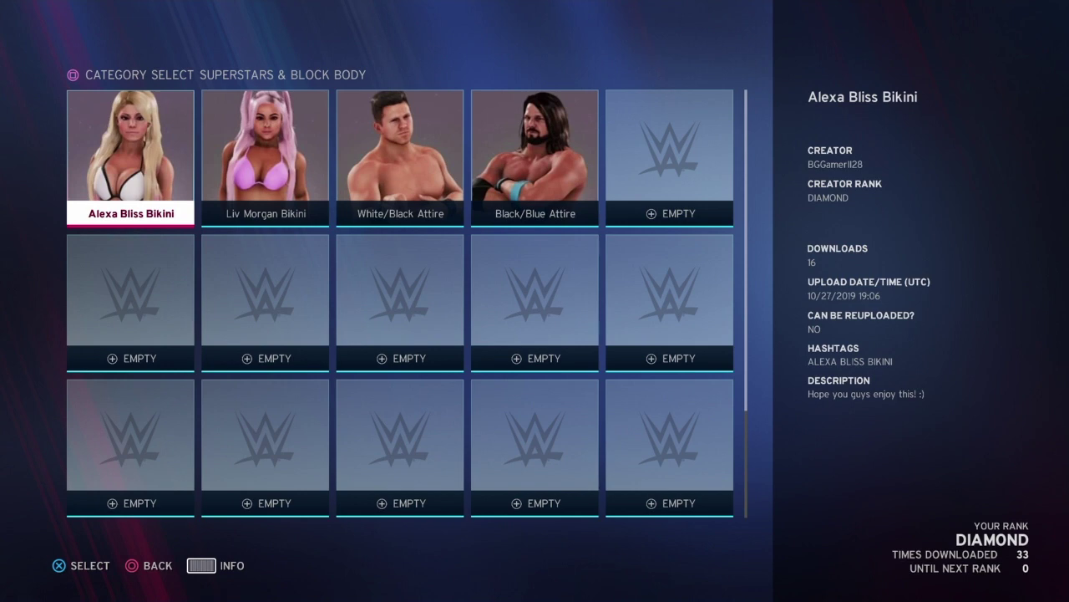
left_click(399, 159)
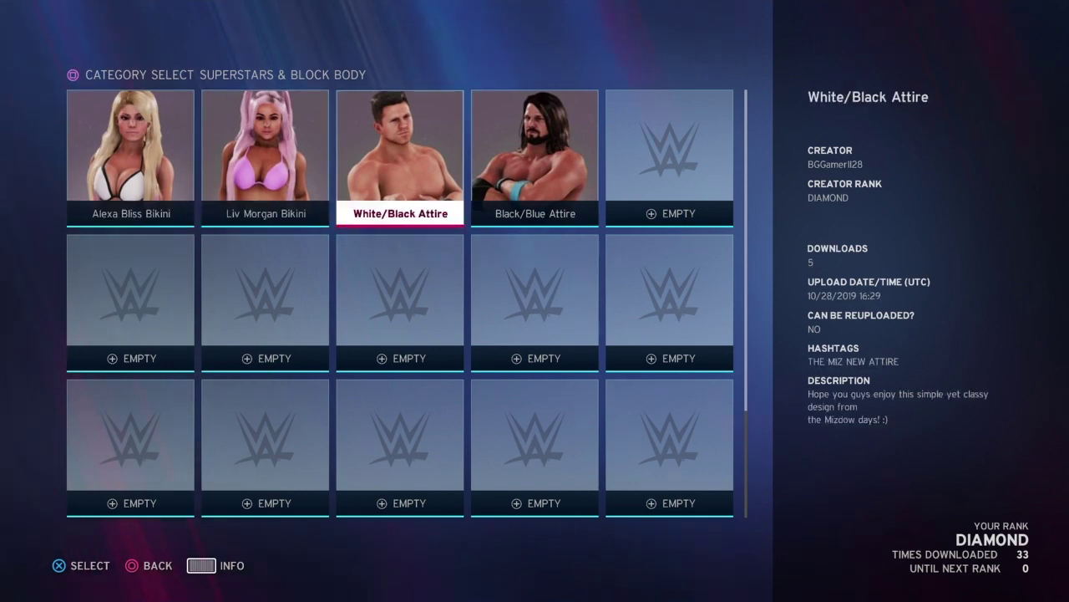
left_click(535, 159)
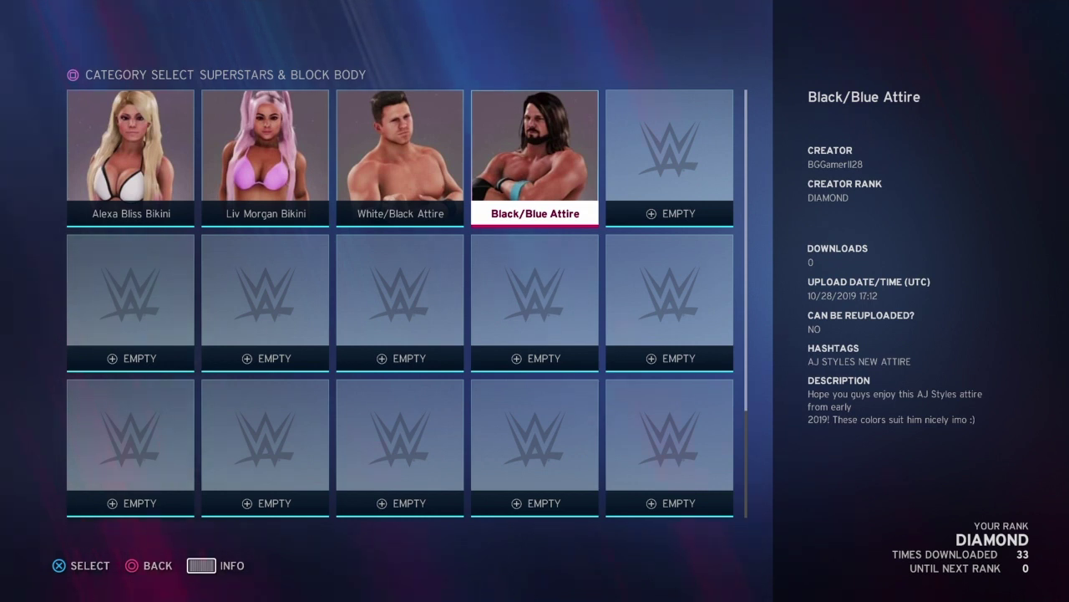
Back out of the uploads list to the Community Creations menu.
key("Escape")
key("Down")
key("Return")
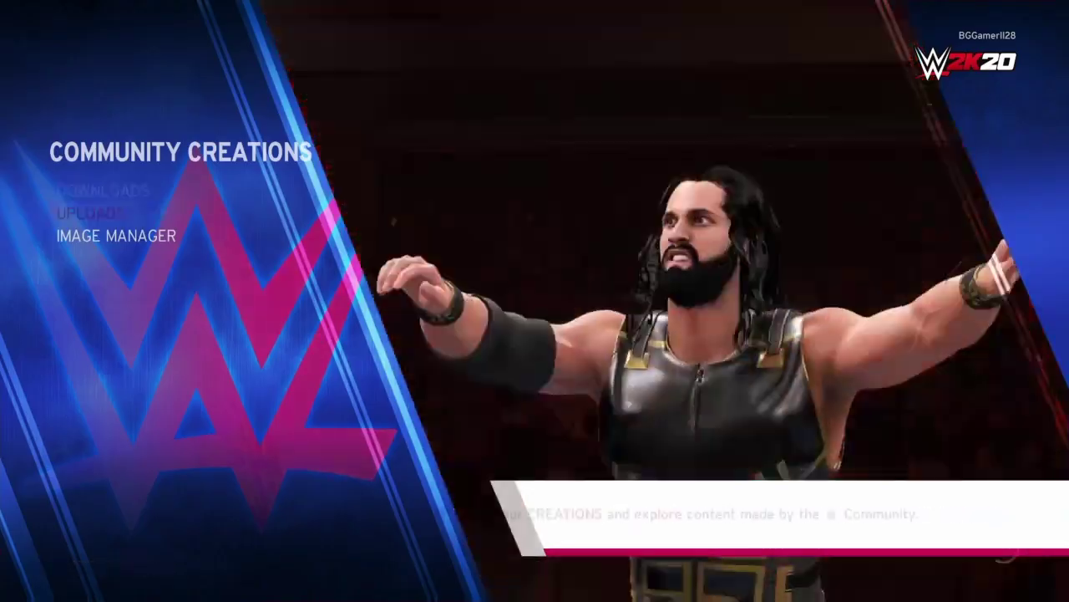
Go from the main menu to Creations > Superstar > Edit Custom Superstar.
key("Up")
key("Up")
key("Down")
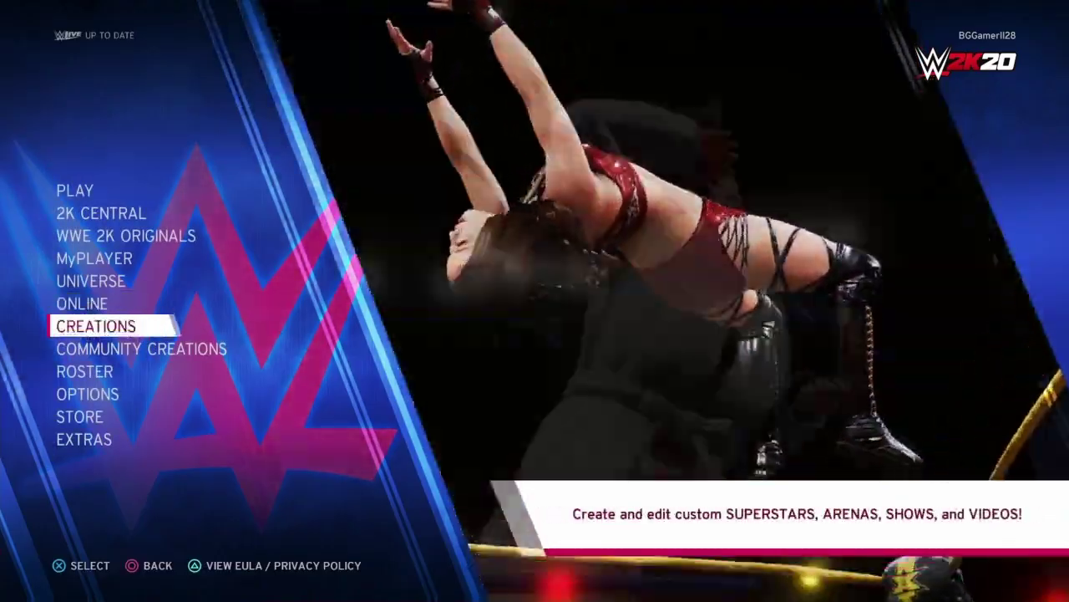
key("Return")
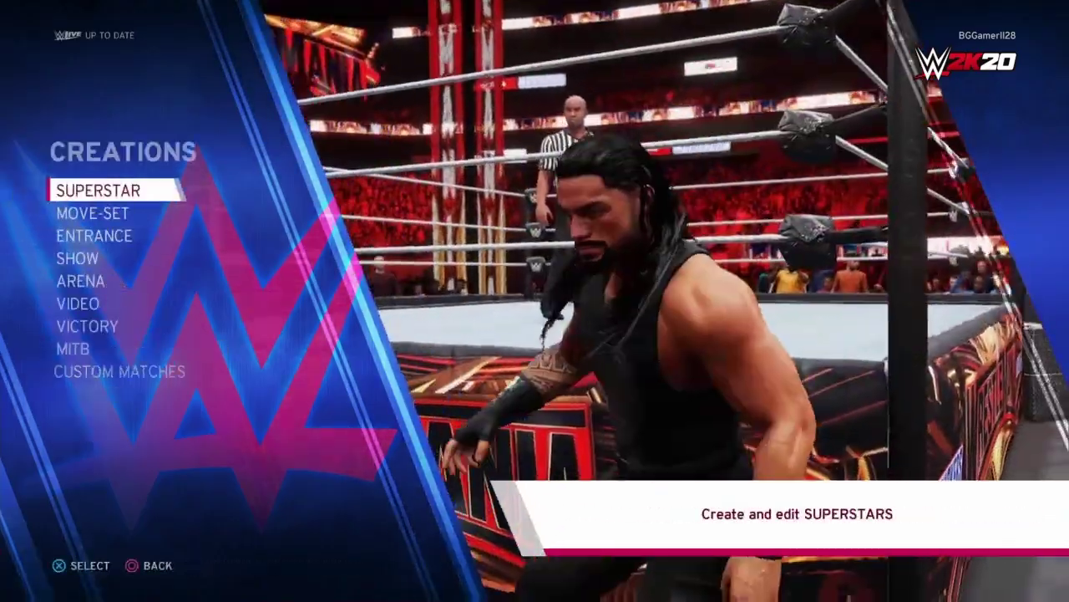
key("Down")
key("Up")
key("Return")
key("Down")
key("Down")
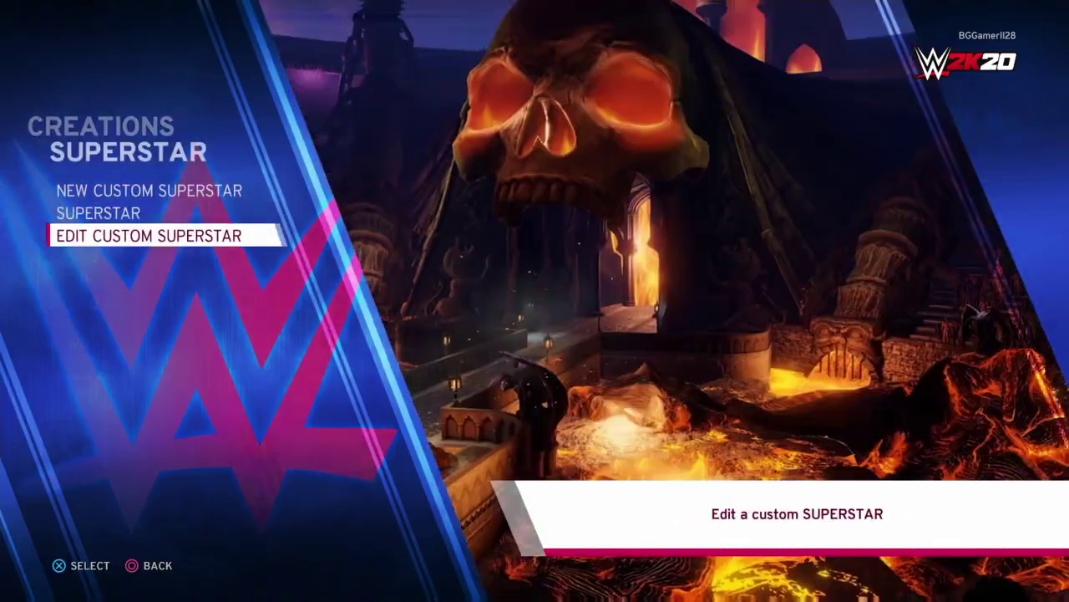
key("Return")
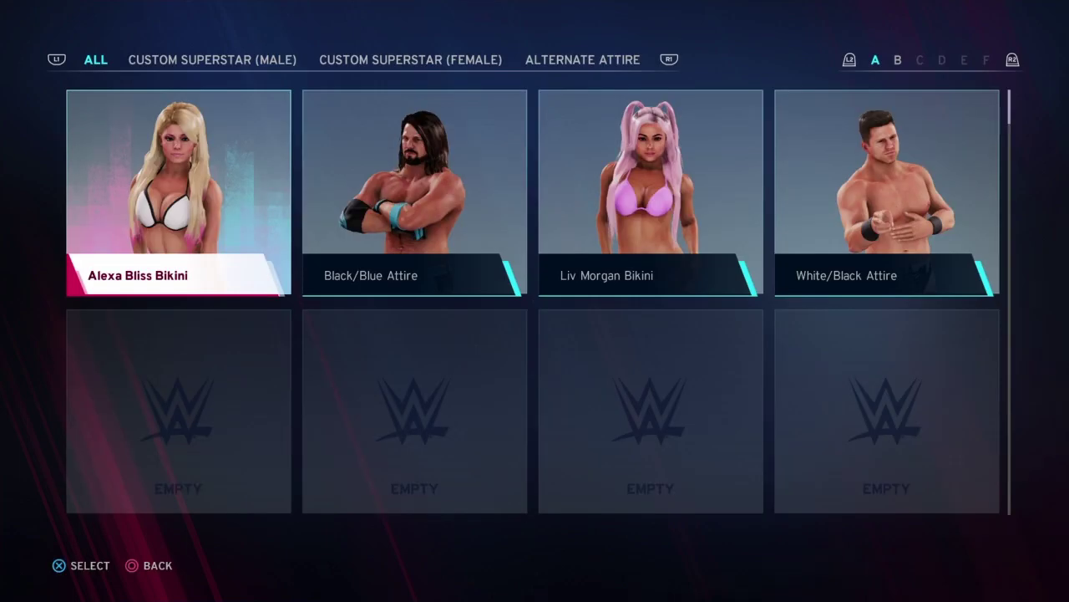
Select the Black/Blue Attire superstar from the saved creations and start editing it.
left_click(414, 192)
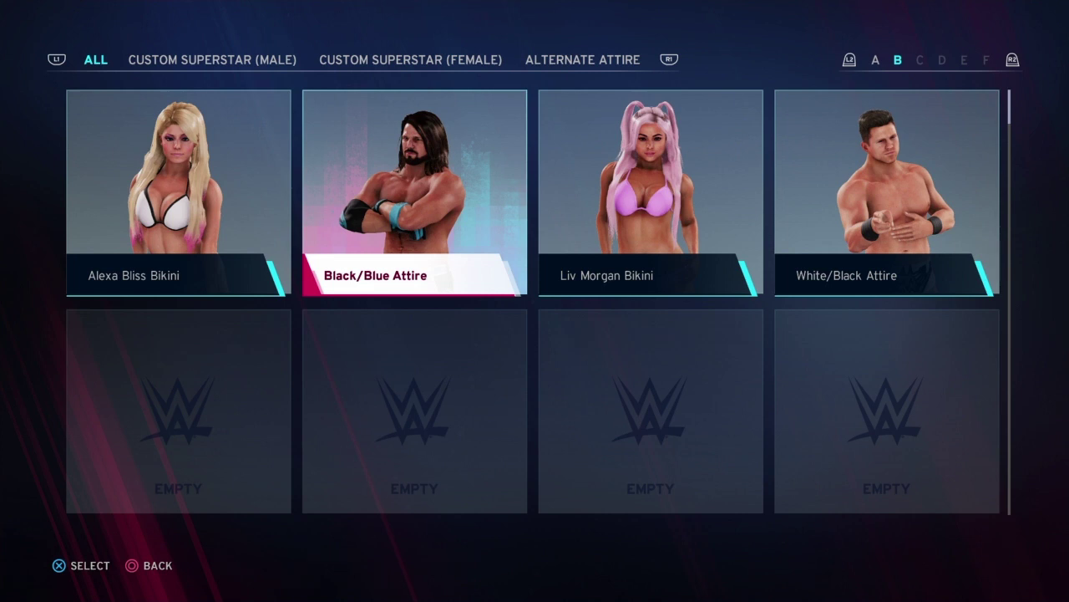
key("Return")
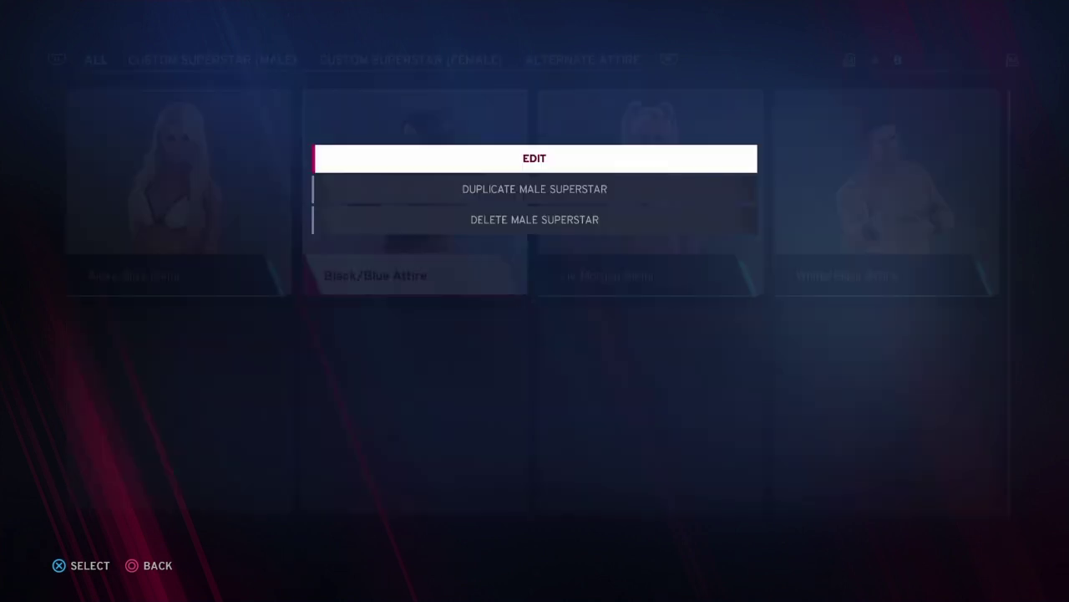
key("Return")
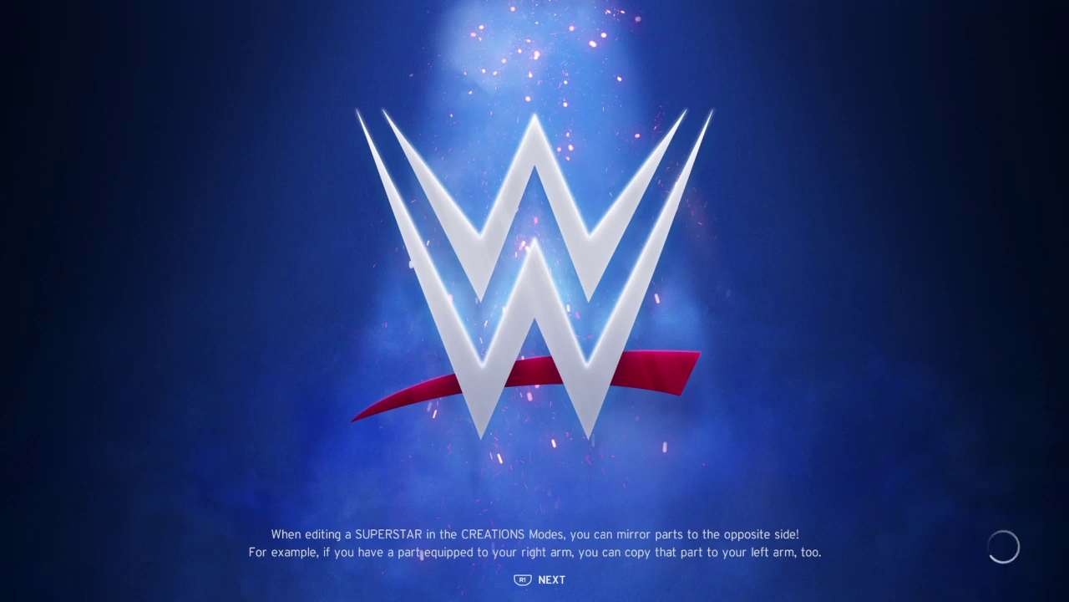
Set 'Use as alternate attire?' to YES in Personal Information, then accept the edits.
key("Down")
key("Down")
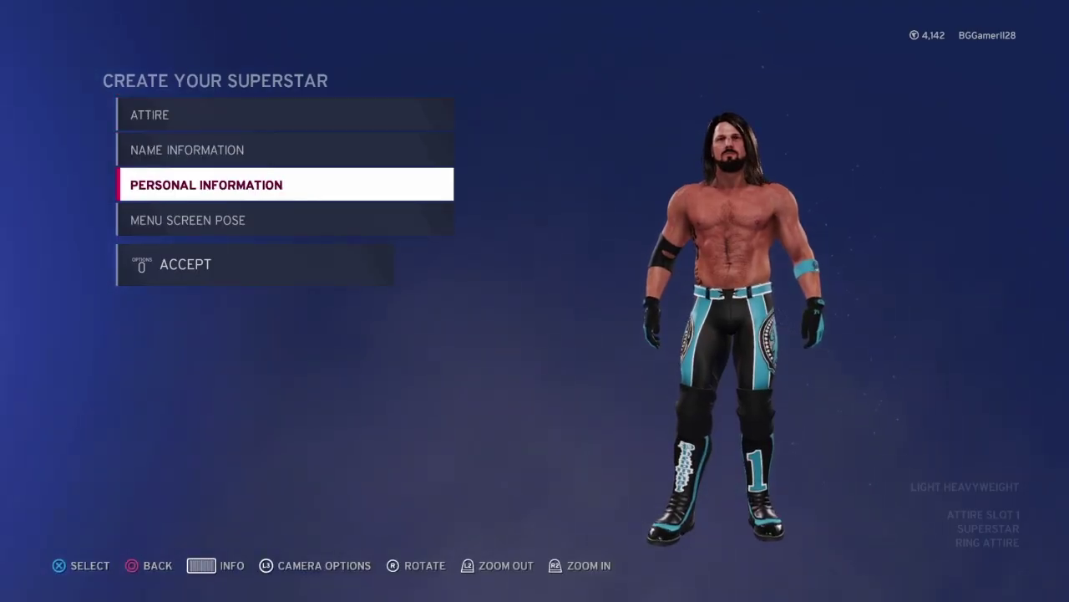
key("Return")
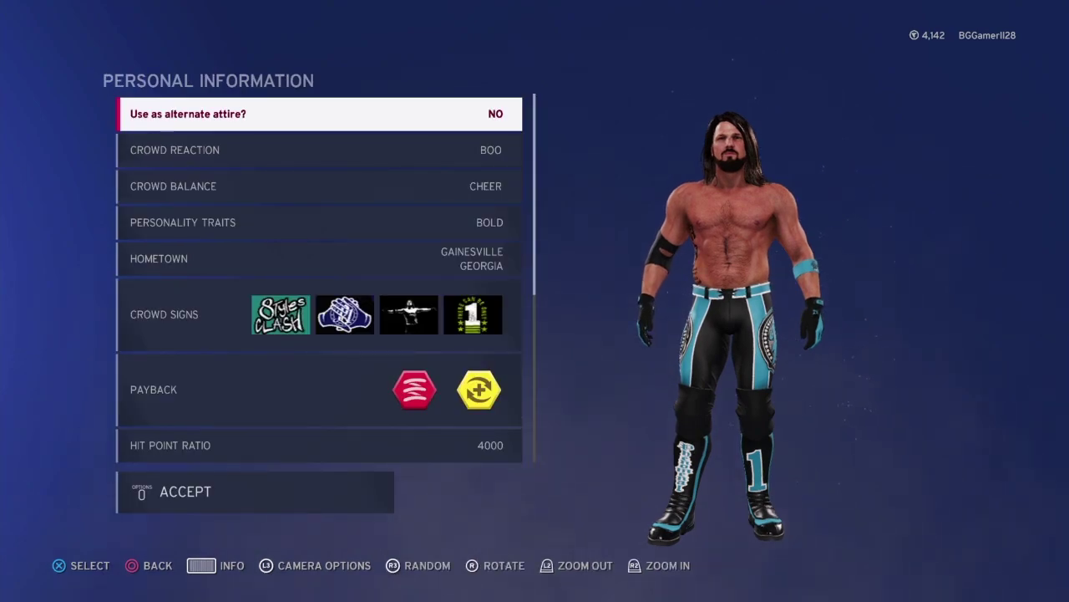
key("Return")
key("Up")
key("Return")
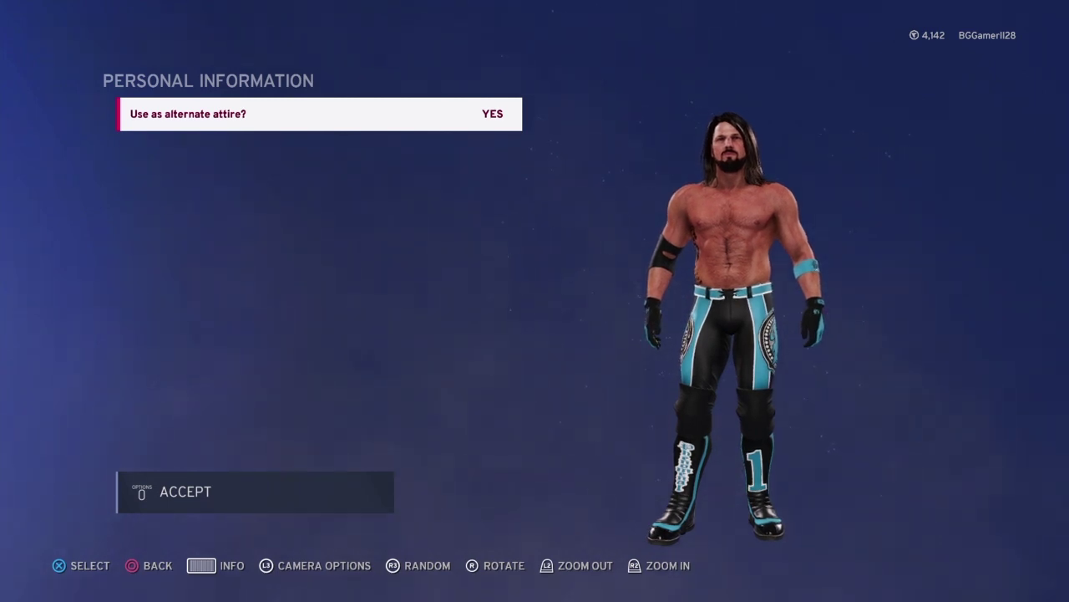
key("Escape")
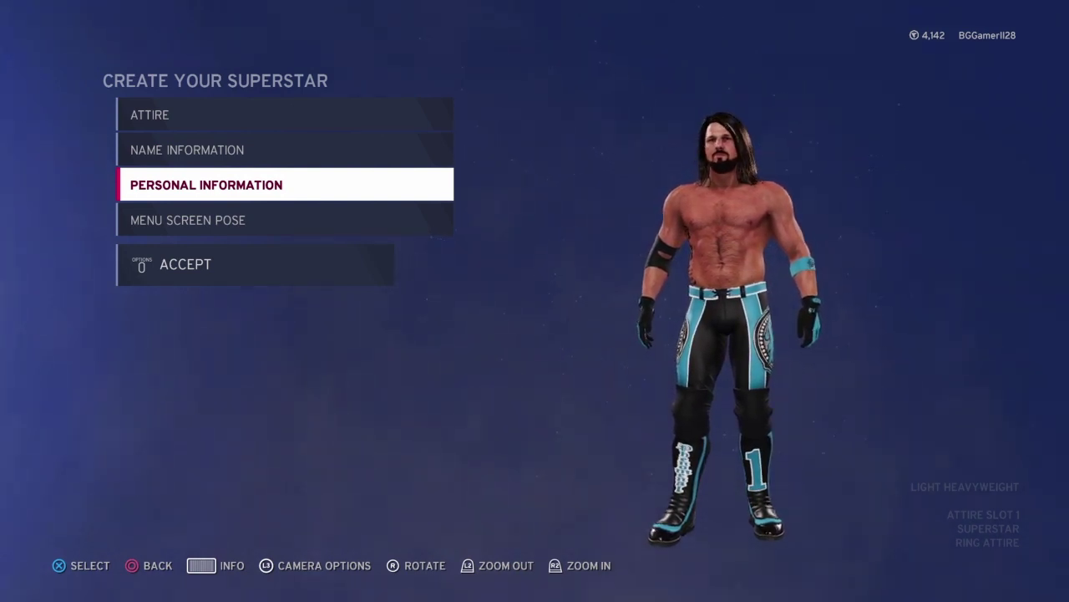
key("Return")
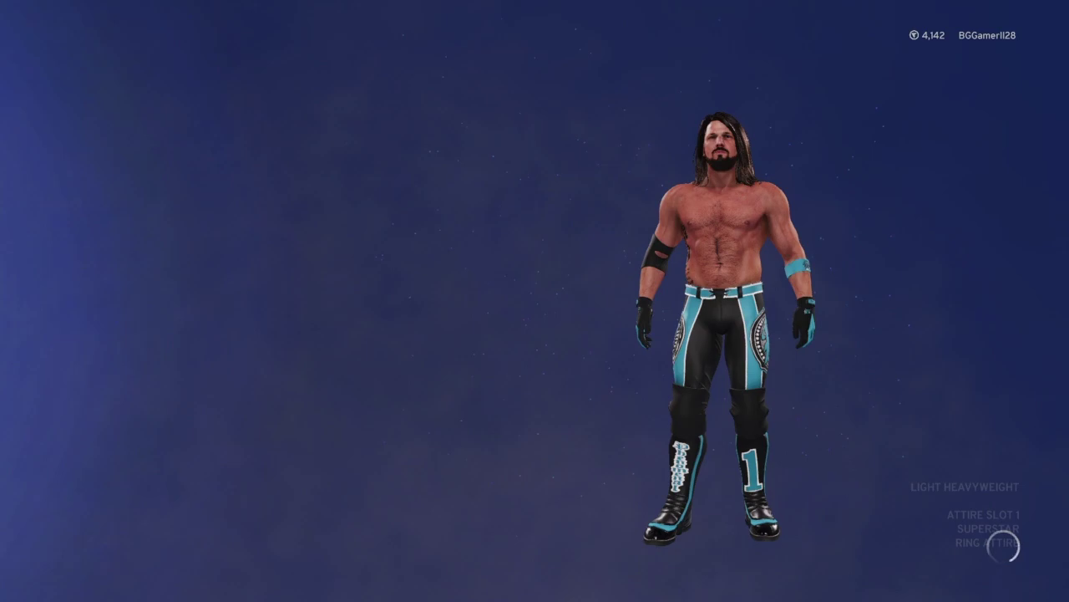